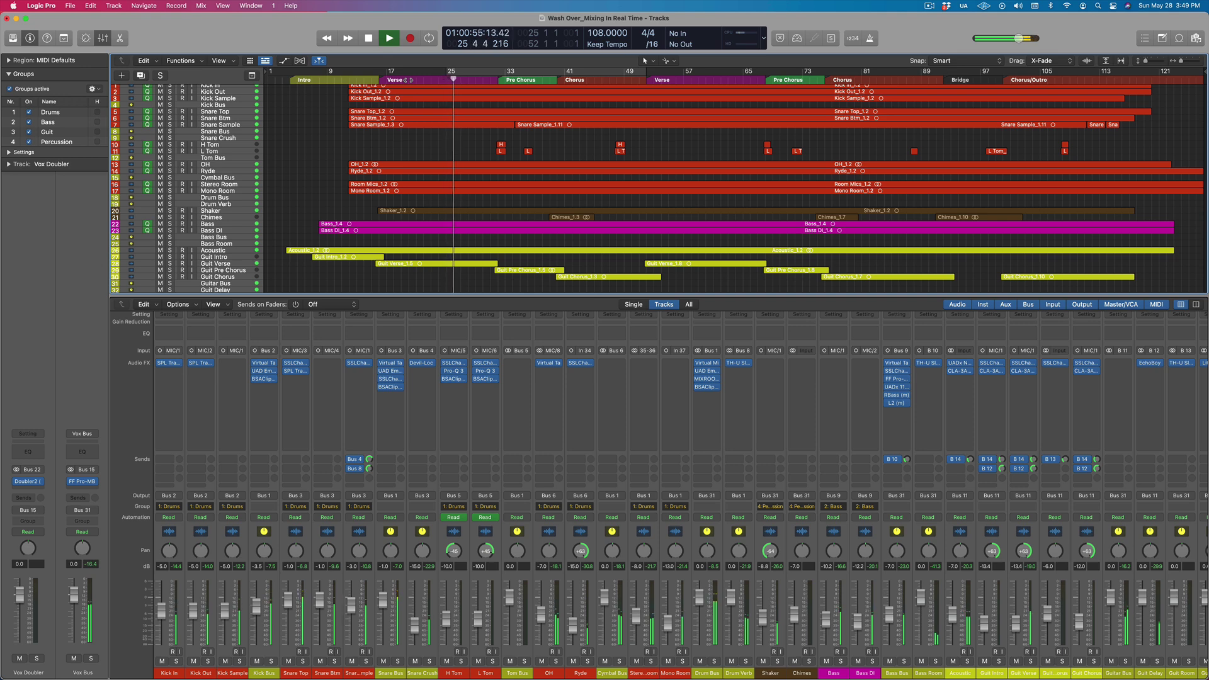
- Stop playback and look through the mixer's channel strips from the drums across to the vocals
key(space)
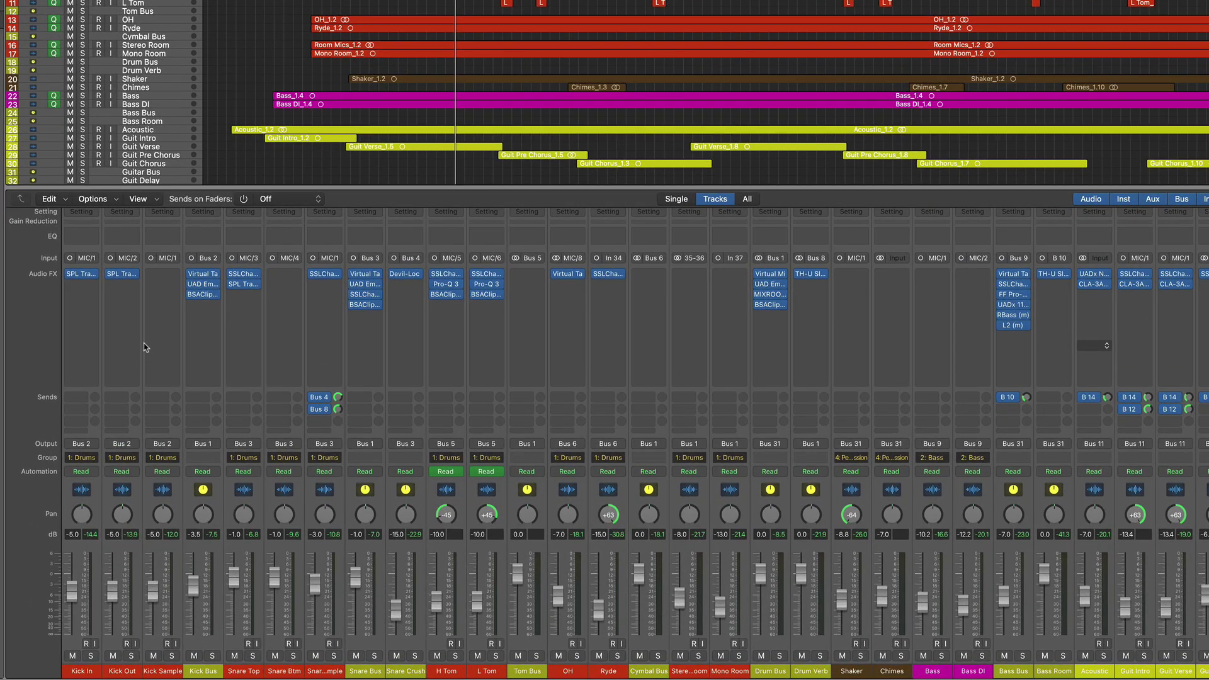
scroll(220, 420, right, 2)
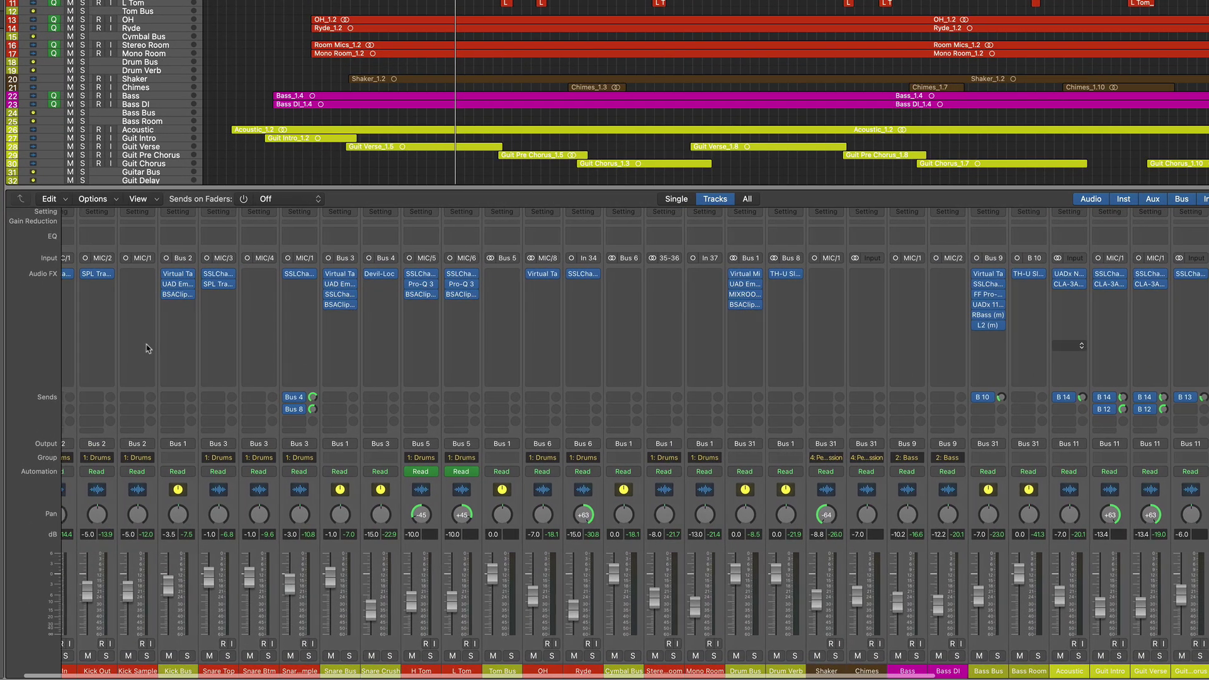
scroll(147, 348, right, 4)
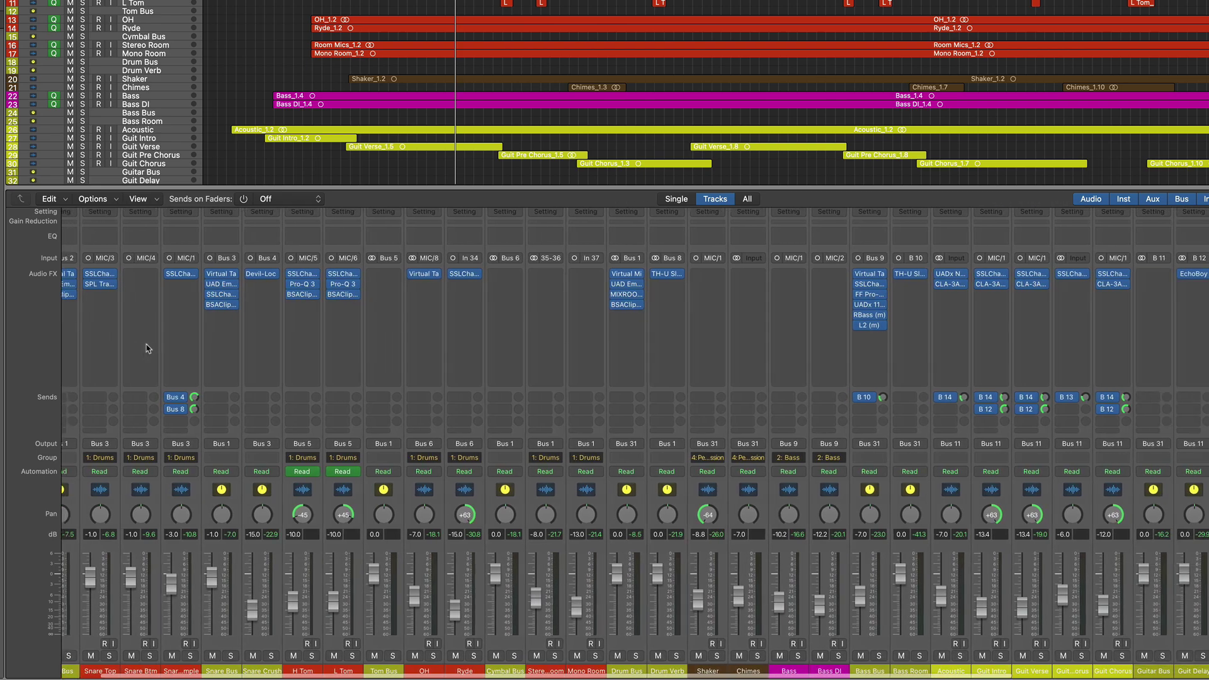
scroll(146, 348, right, 8)
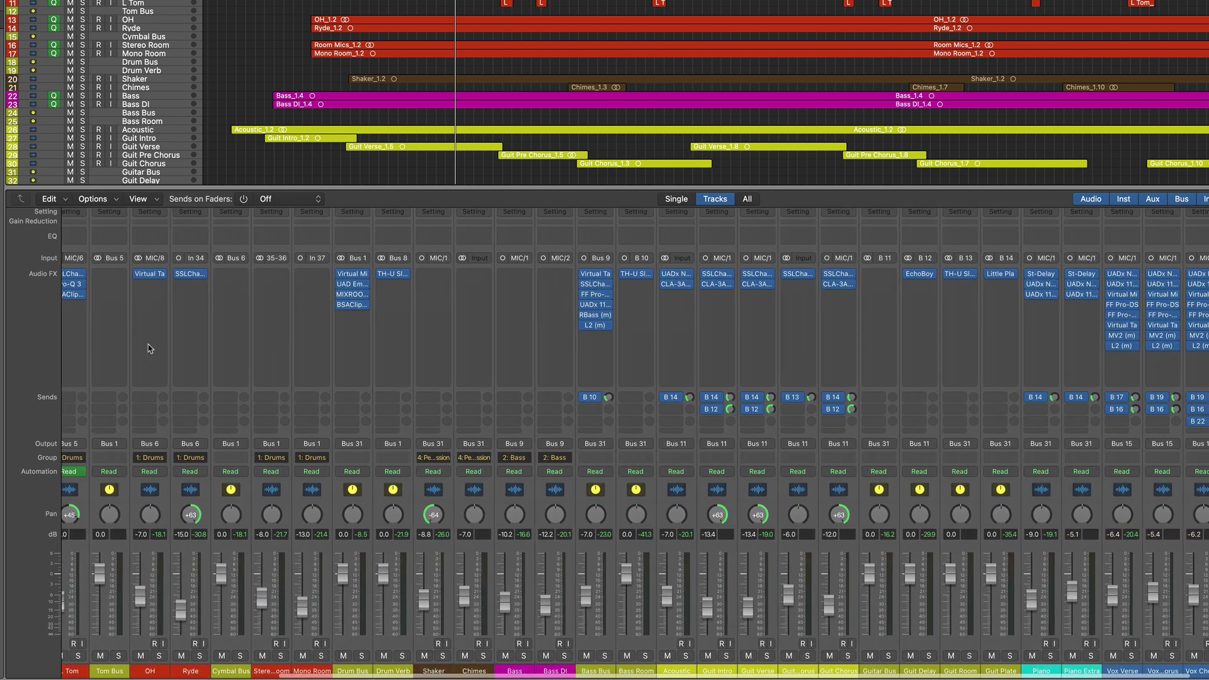
scroll(150, 348, left, 10)
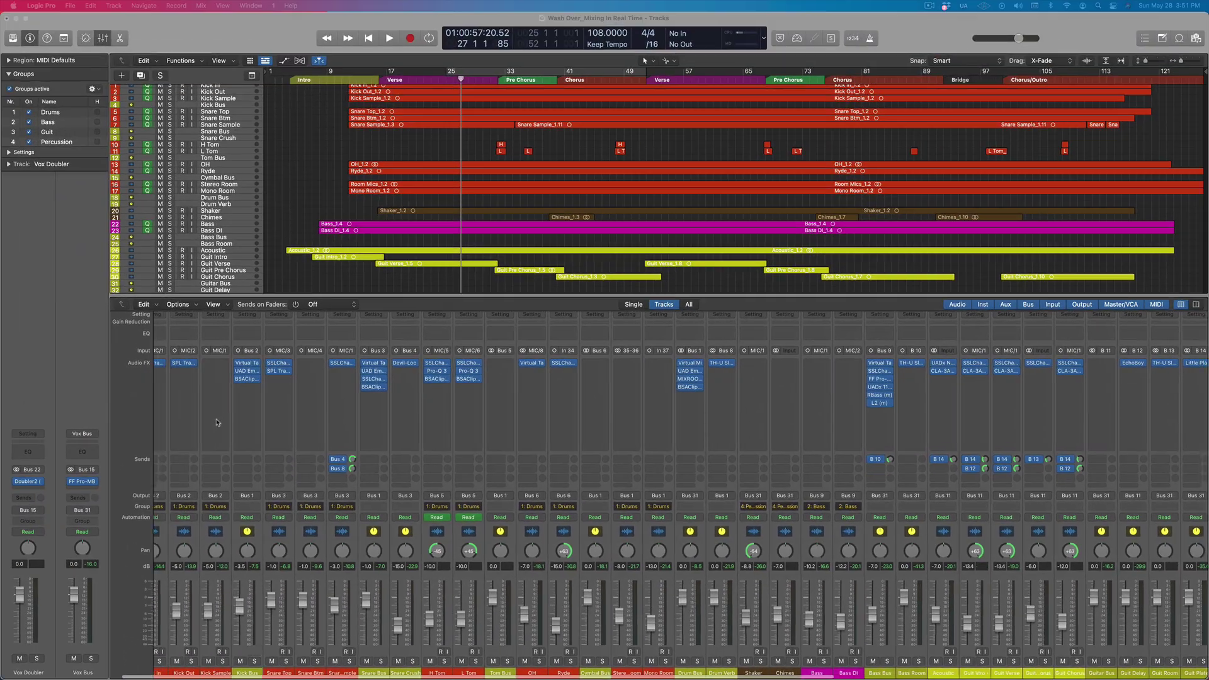
scroll(168, 374, left, 3)
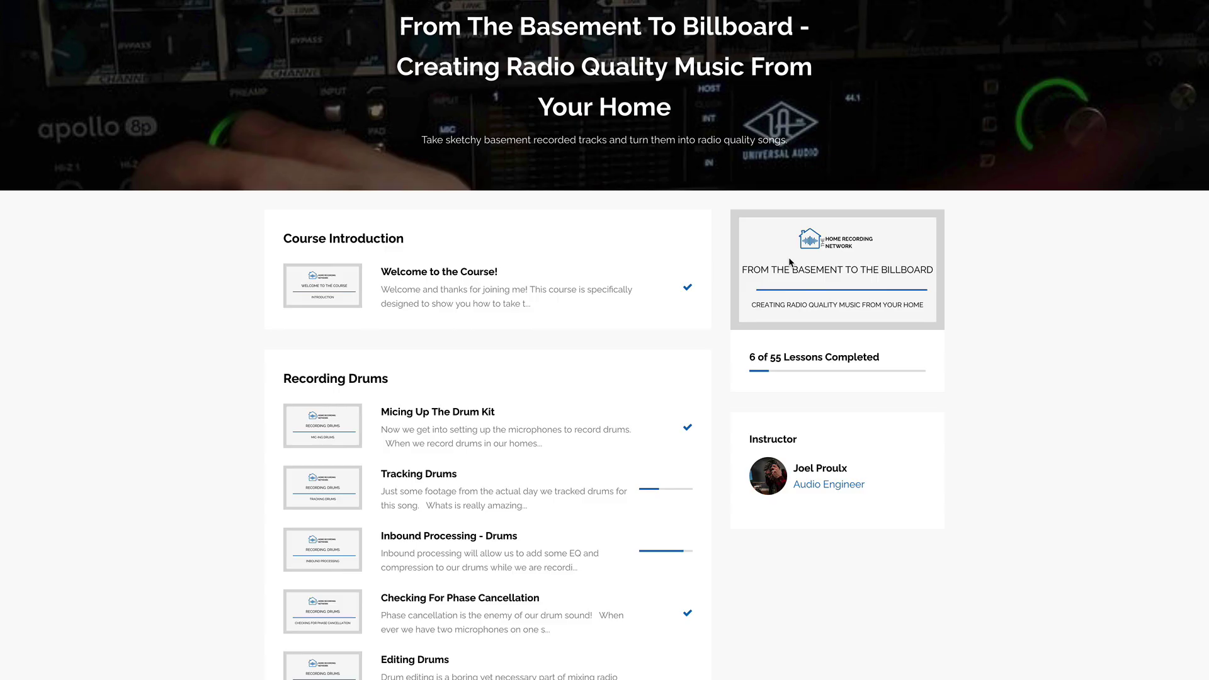
- On the course page, look through the lesson outline from Recording Drums to Mixing
scroll(789, 257, down, 8)
scroll(789, 259, down, 10)
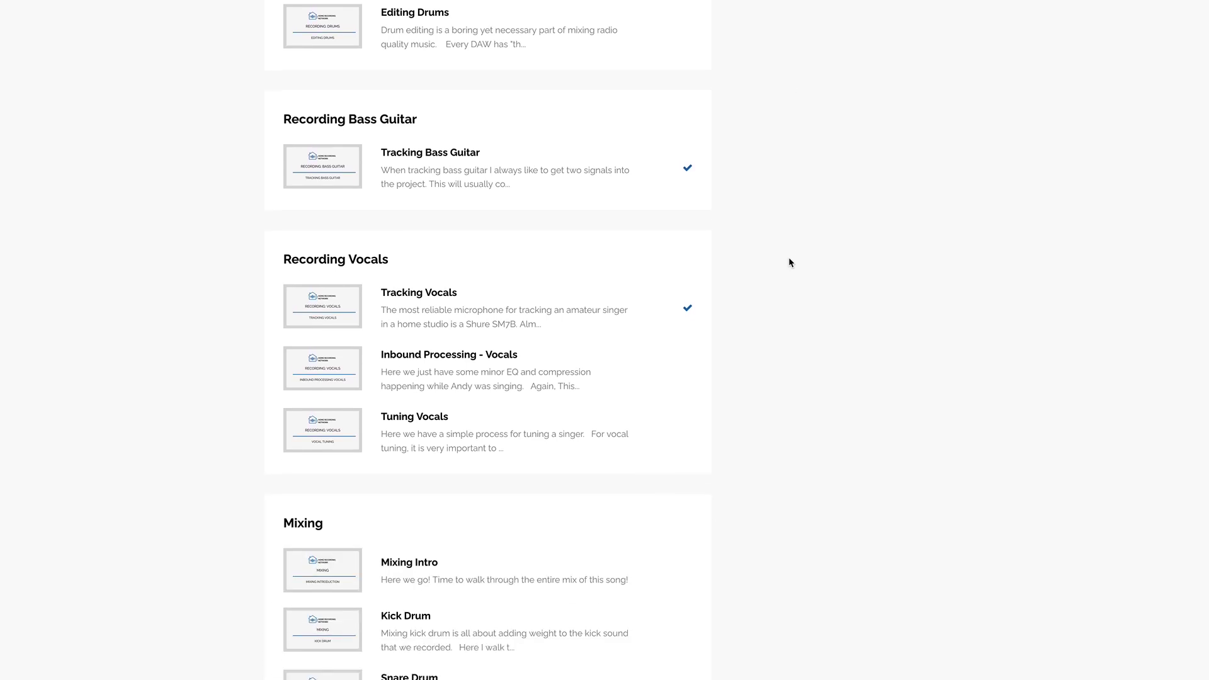
scroll(789, 258, down, 8)
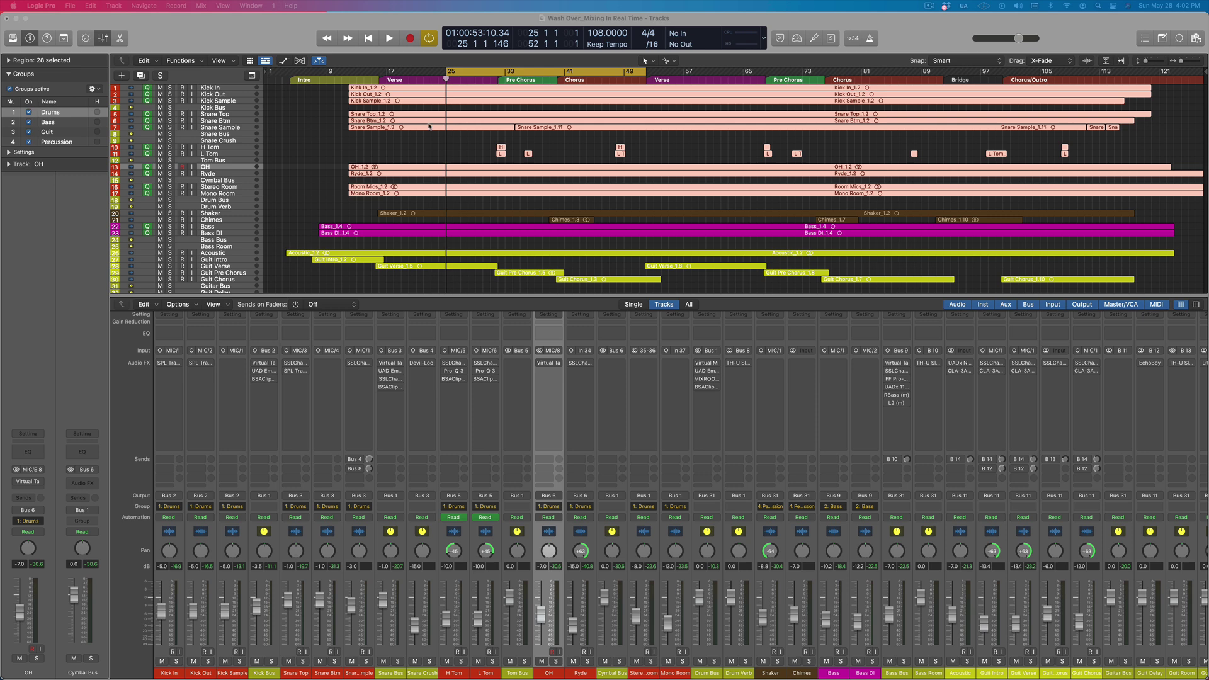
- Play the Wash Over mix from bar 25 with the Drum Bus and the Bass Bus soloed
click(446, 80)
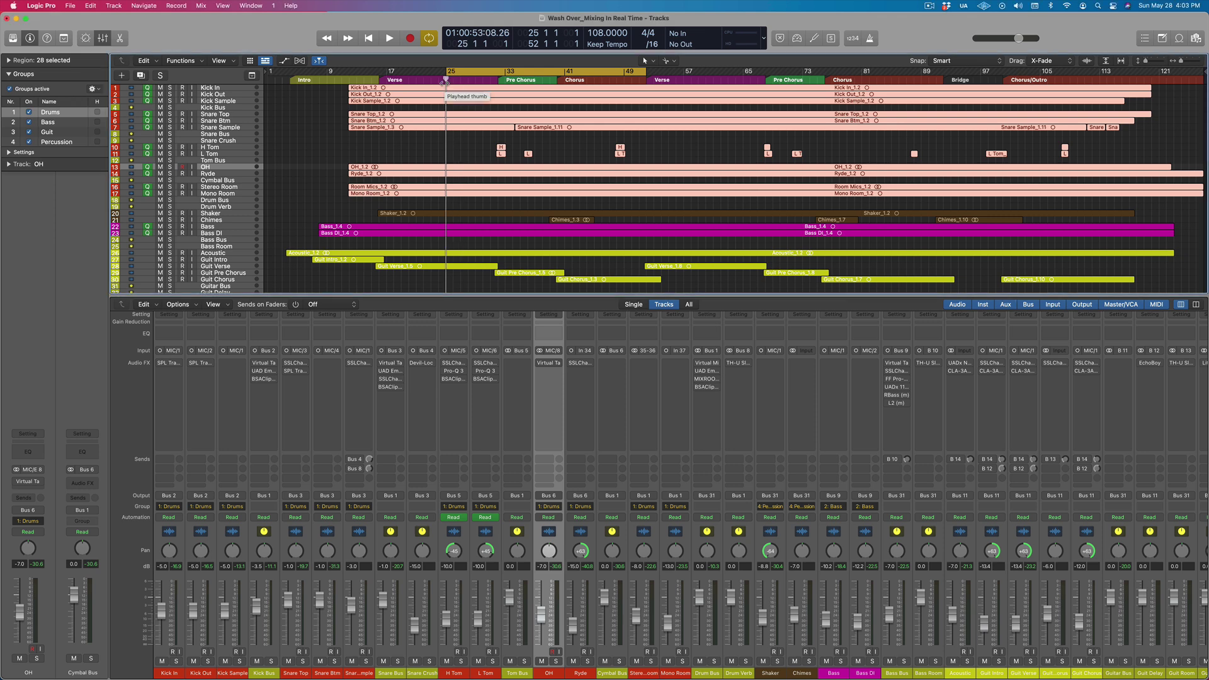
scroll(450, 220, down, 1)
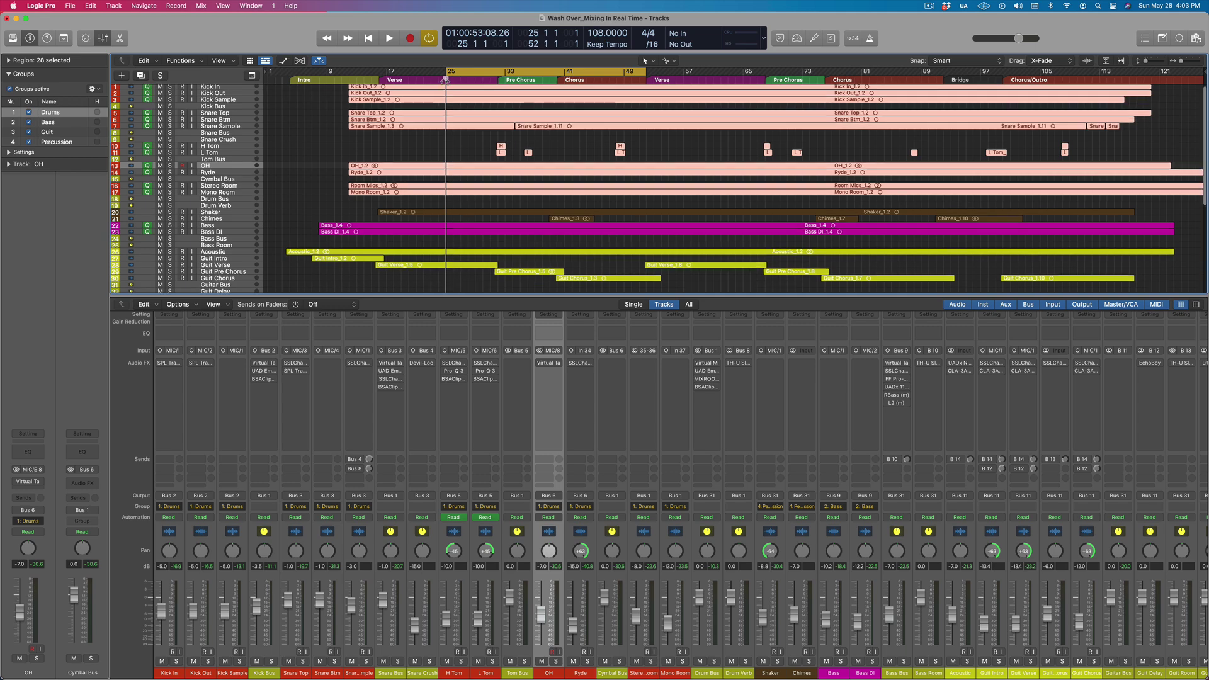
key(space)
click(714, 662)
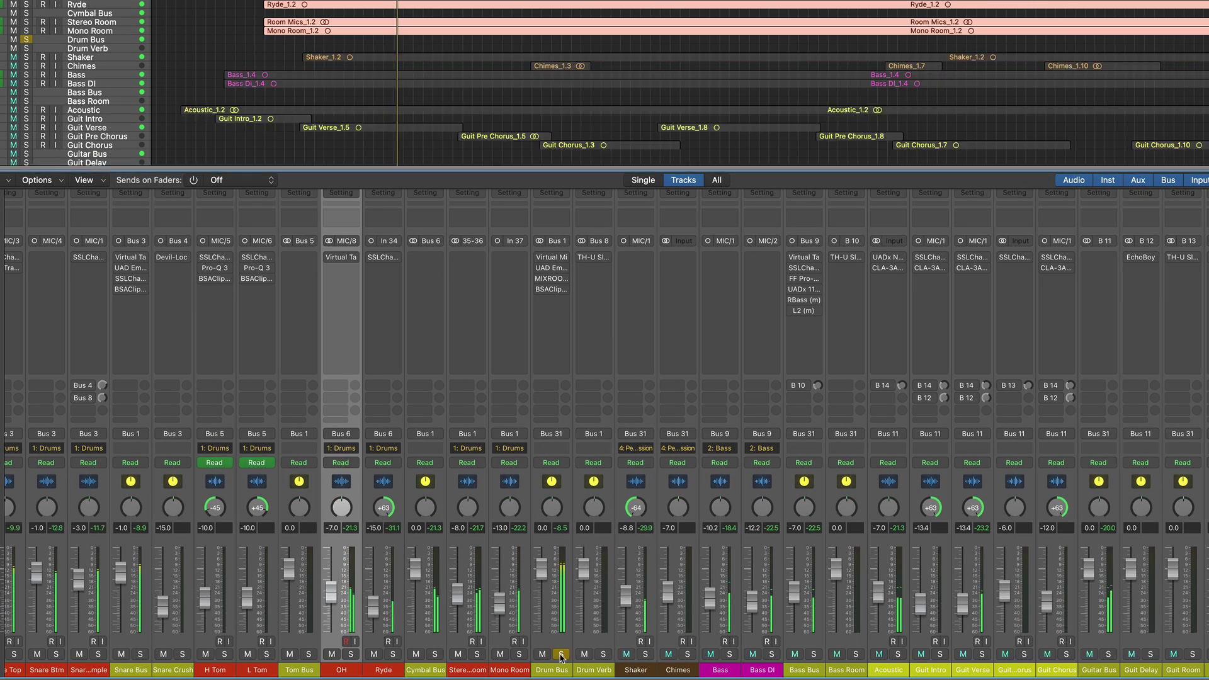
click(814, 655)
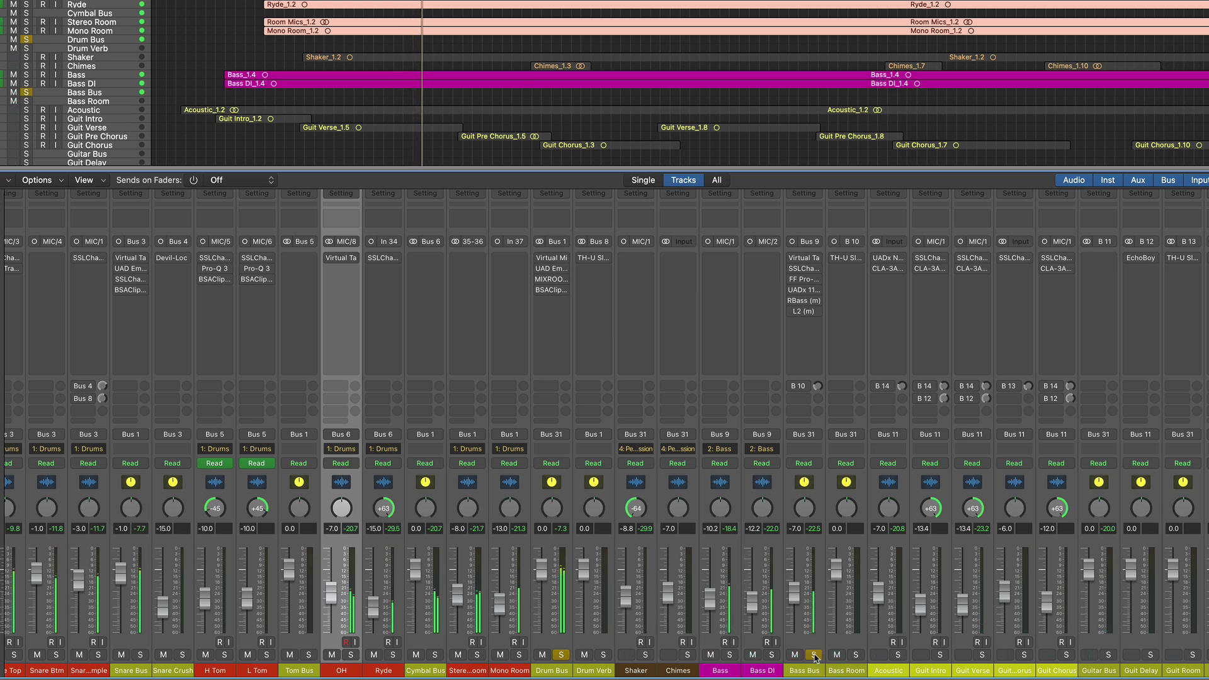
- Solo the Acoustic channel and unsolo the Bass Bus and Drum Bus to hear the acoustic guitar alone
click(899, 655)
click(814, 655)
click(562, 655)
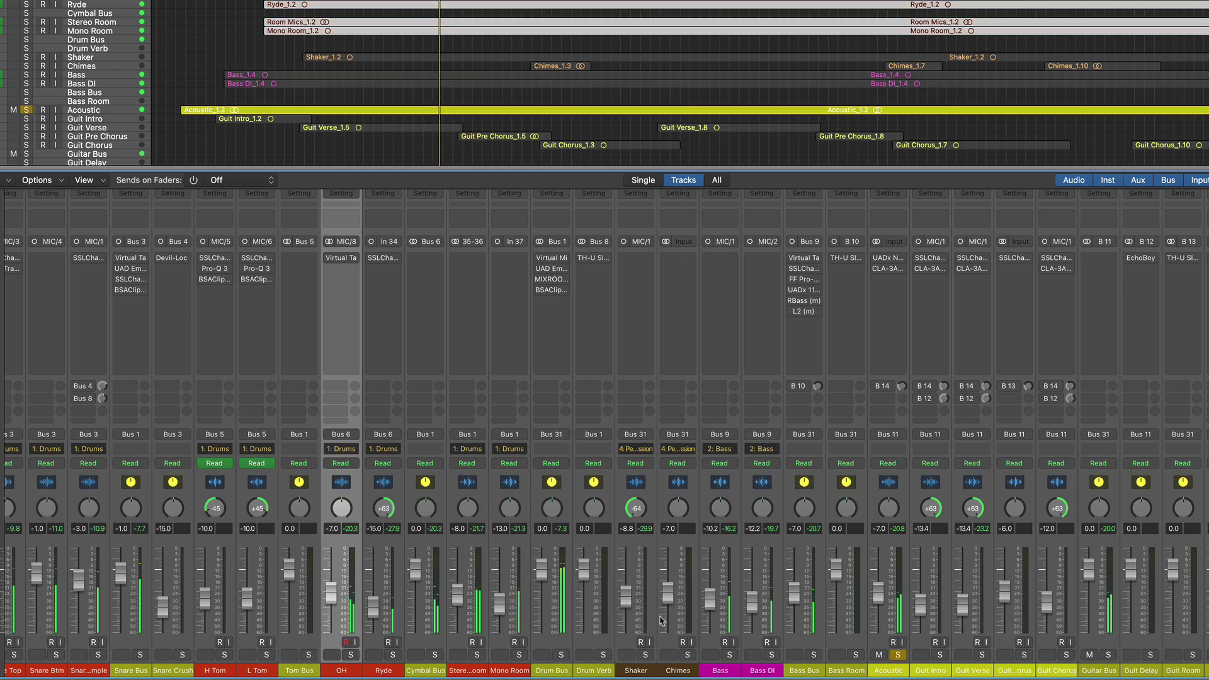
- Solo the Vox Bus and unsolo the Acoustic channel to hear the vocals alone
scroll(668, 622, right, 5)
scroll(668, 622, right, 5)
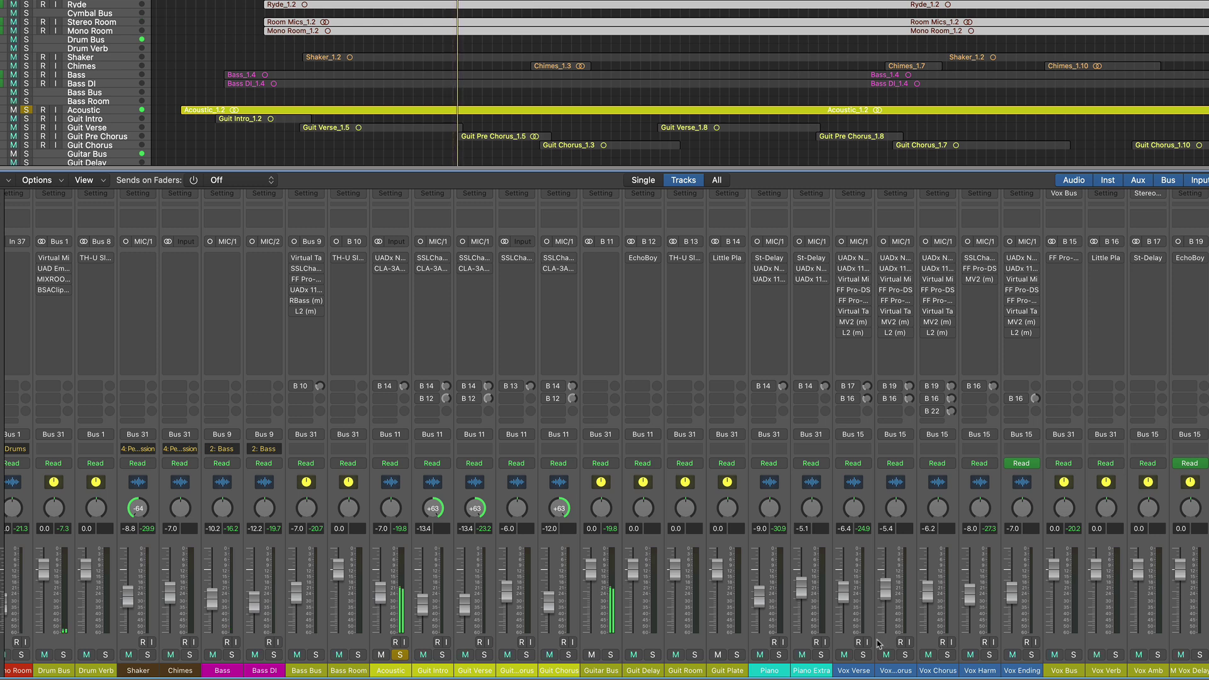
click(1074, 655)
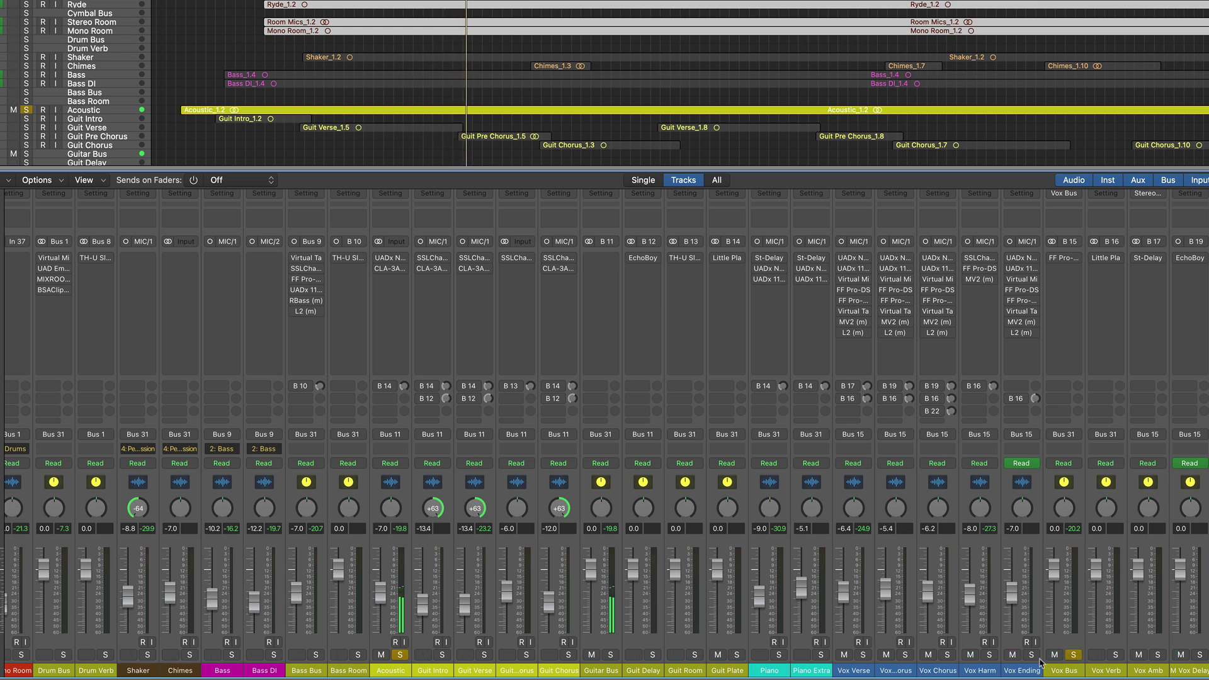
click(400, 655)
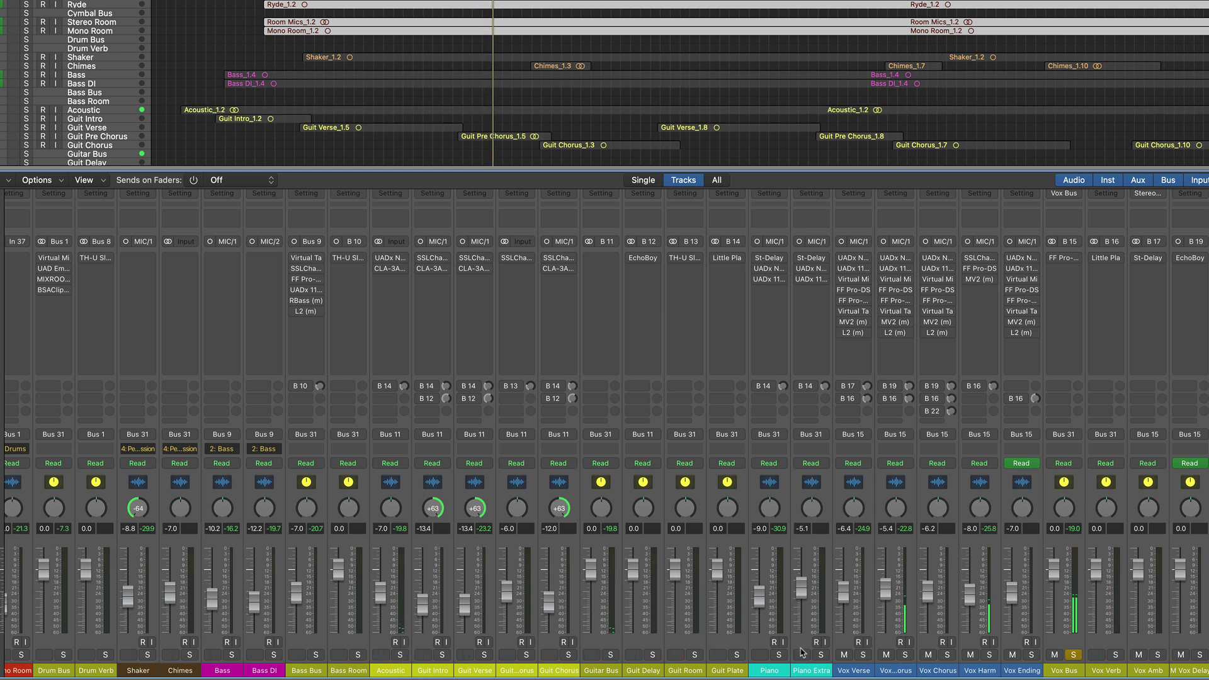
- Audition the Piano in solo, clear the Vox Bus solo to hear the full mix, and stop playback
click(780, 656)
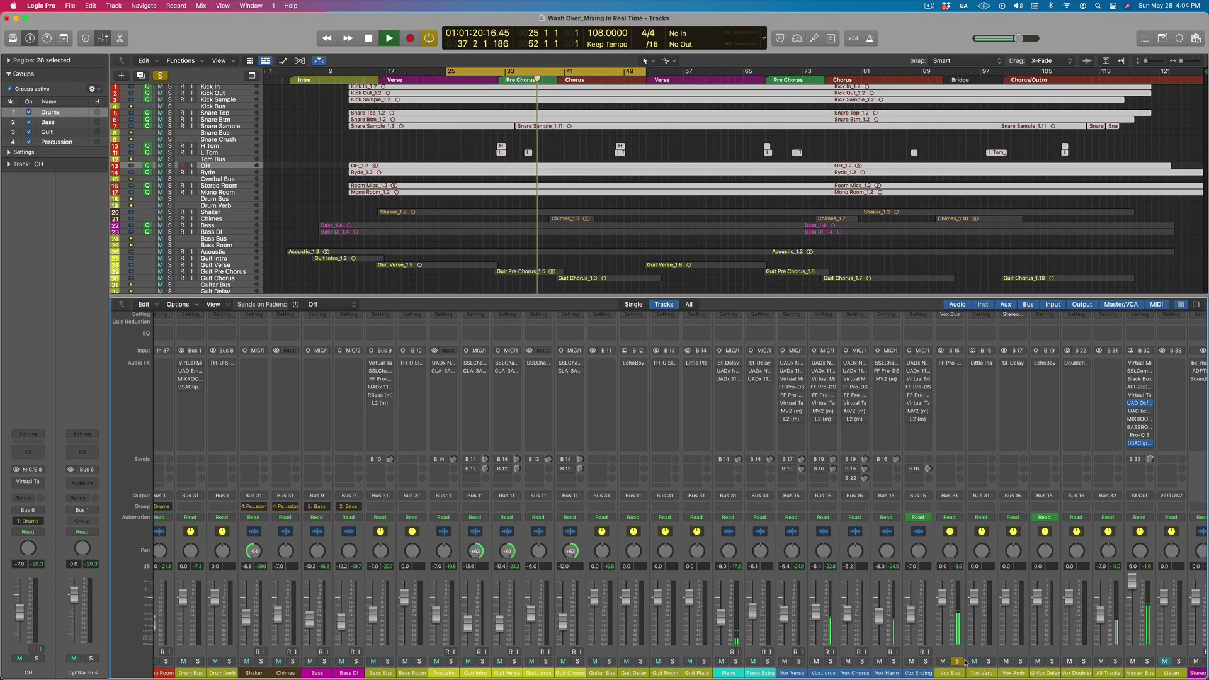
click(1074, 655)
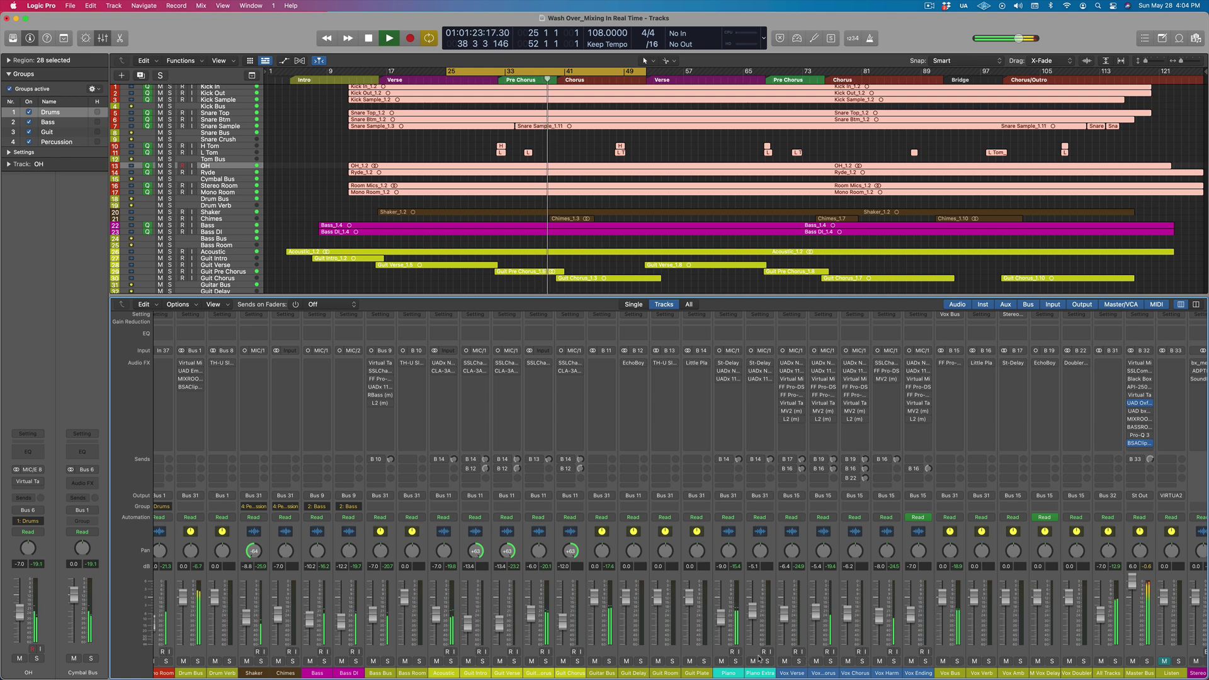
scroll(711, 645, left, 5)
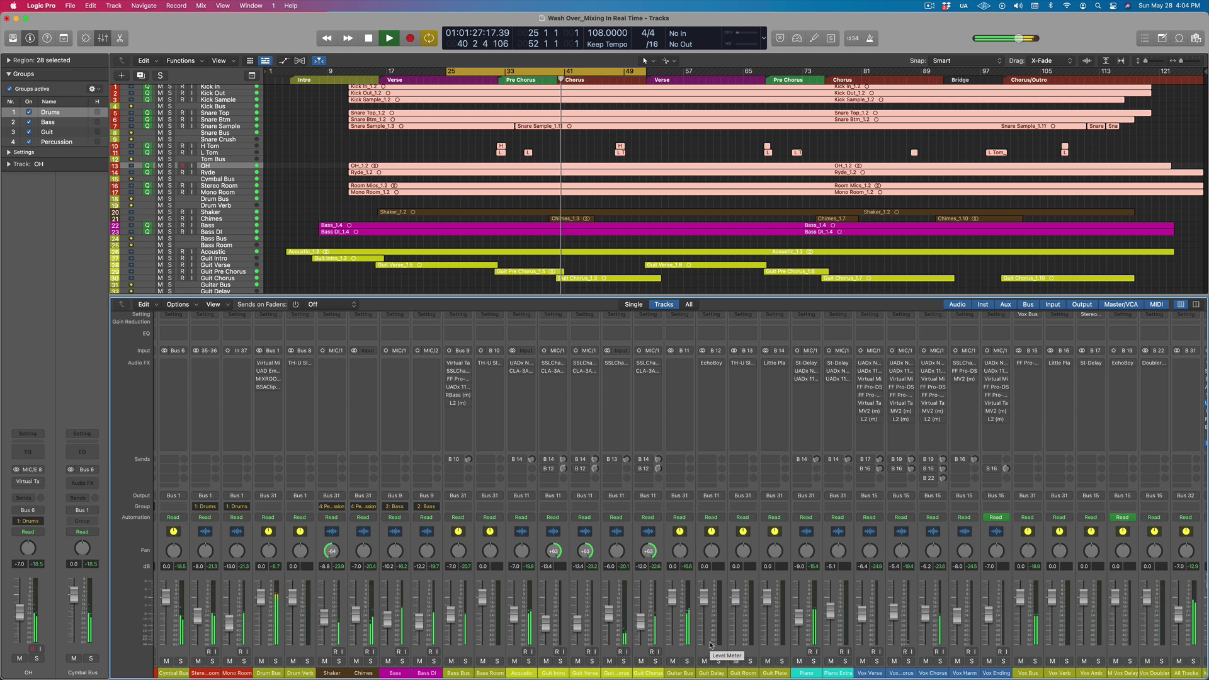
key(space)
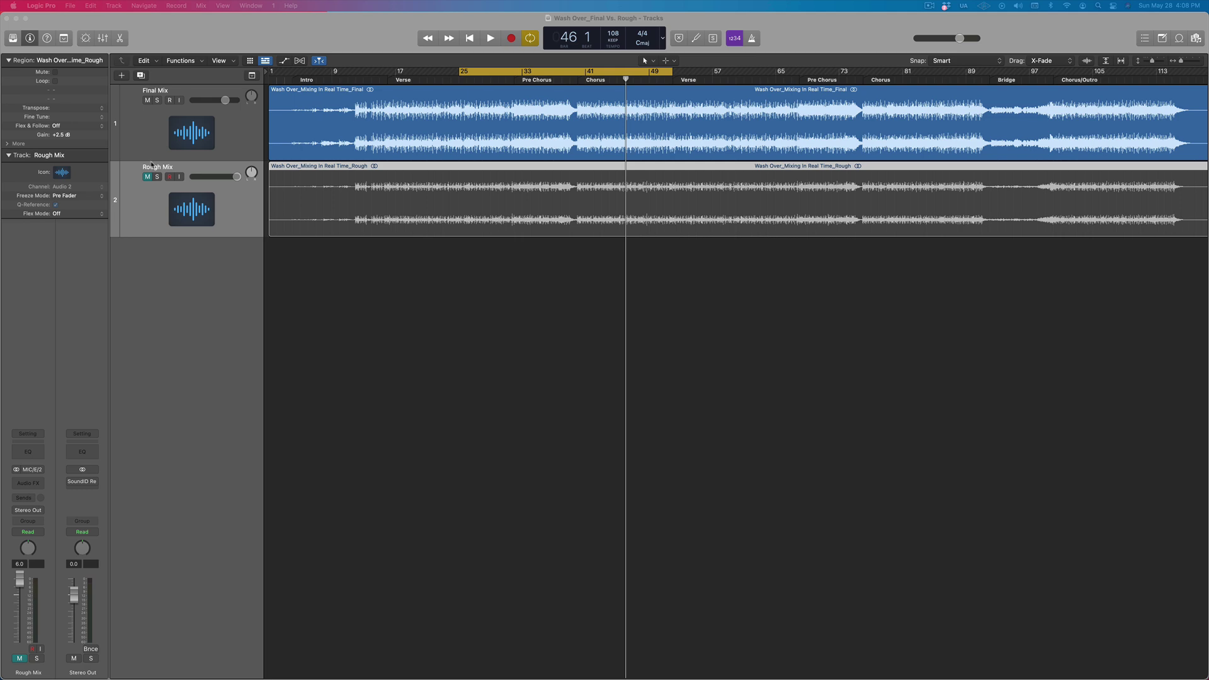
- In the Final Vs. Rough project, solo the Rough Mix track and play it from bar 25
click(161, 143)
click(149, 182)
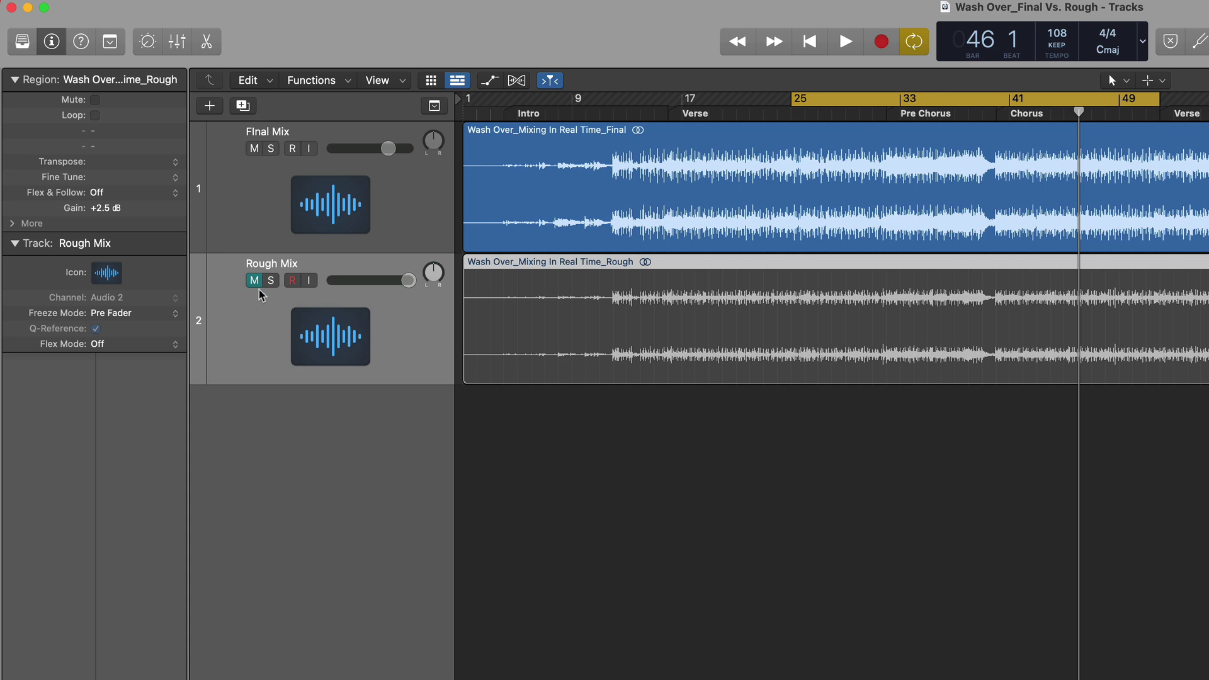
click(270, 280)
drag(831, 114, 787, 117)
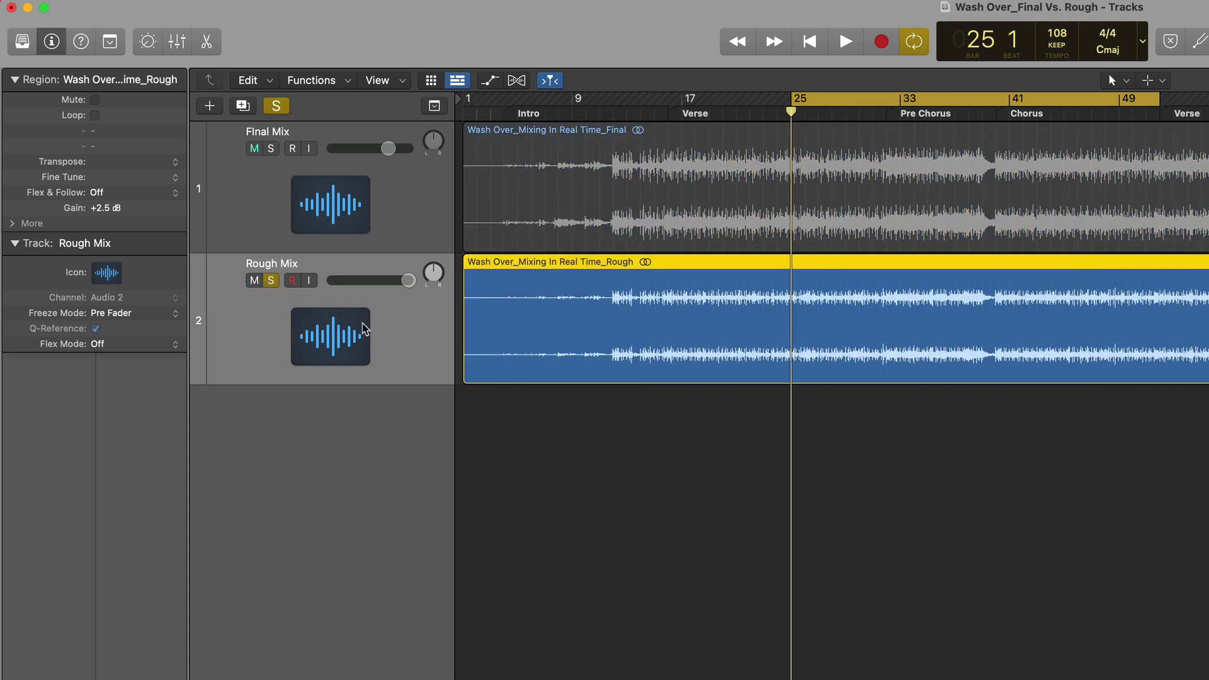
key(space)
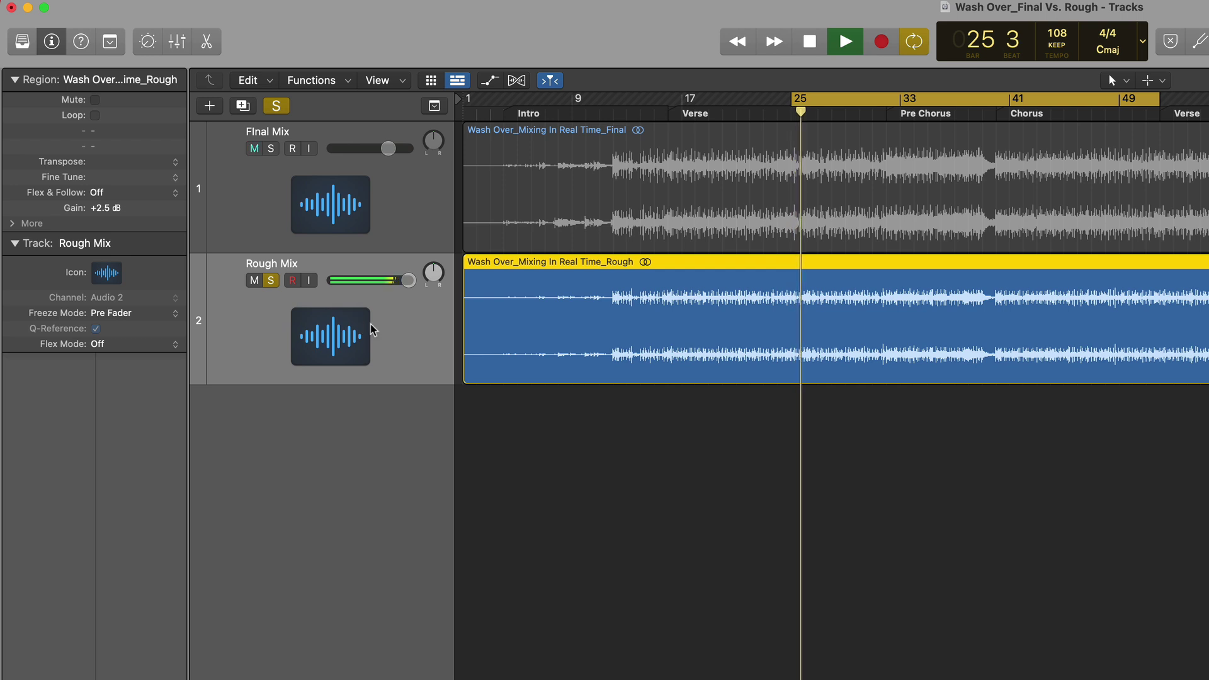
- Compare the two mixes during playback by repeatedly toggling the Rough Mix solo, and stop on the Final Mix
click(271, 280)
key(ctrl+m)
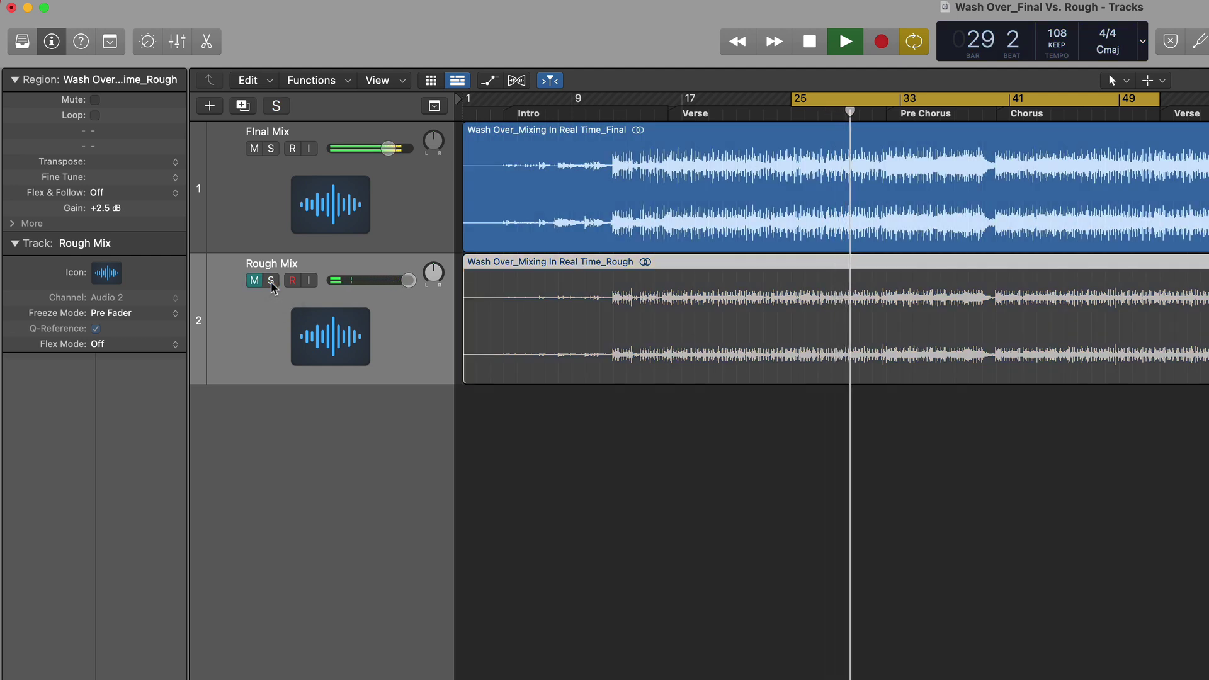
click(271, 281)
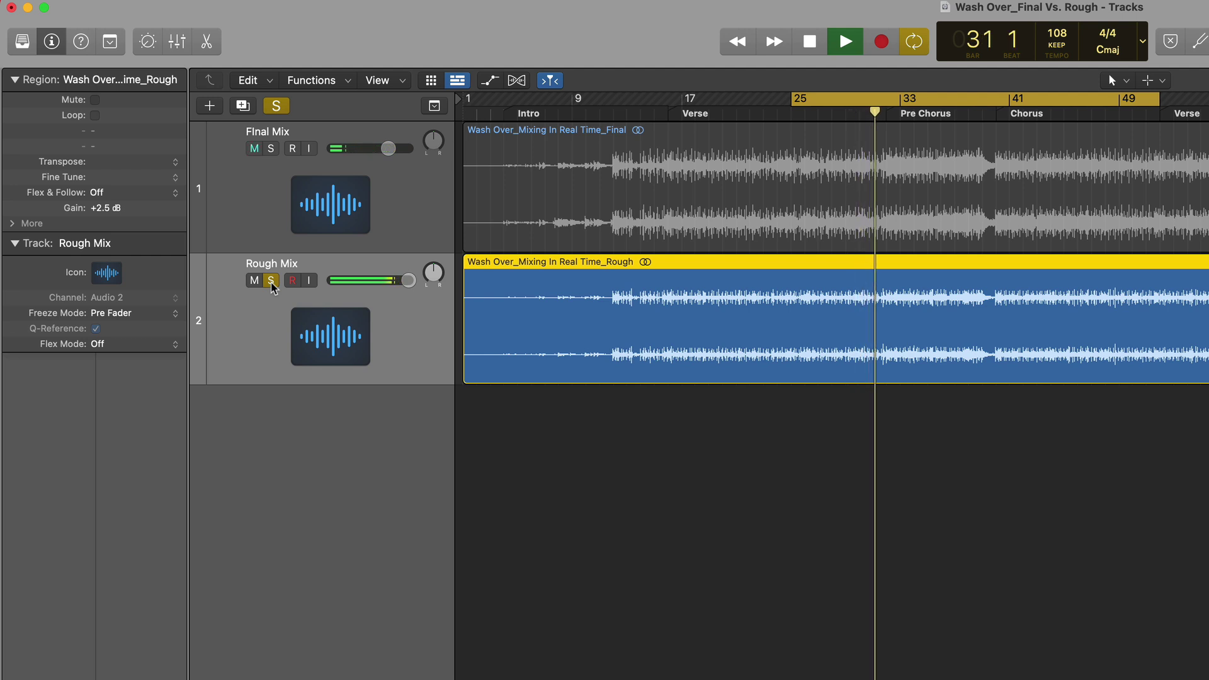
click(271, 281)
key(m)
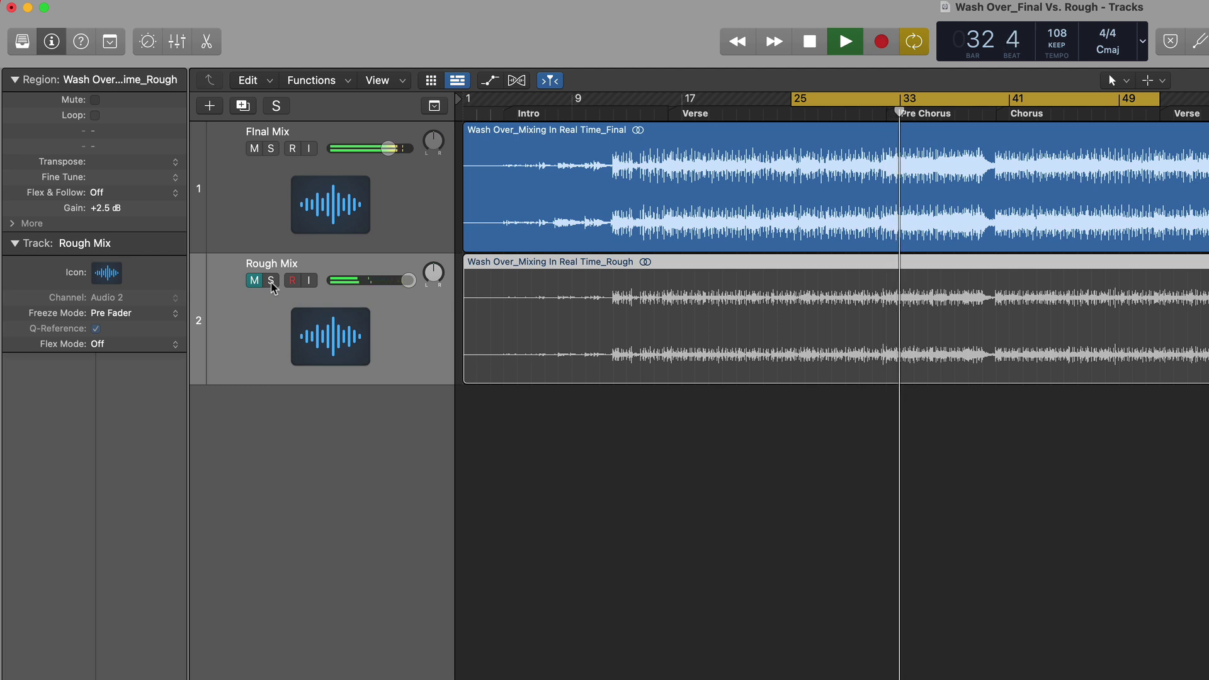
click(271, 281)
key(m)
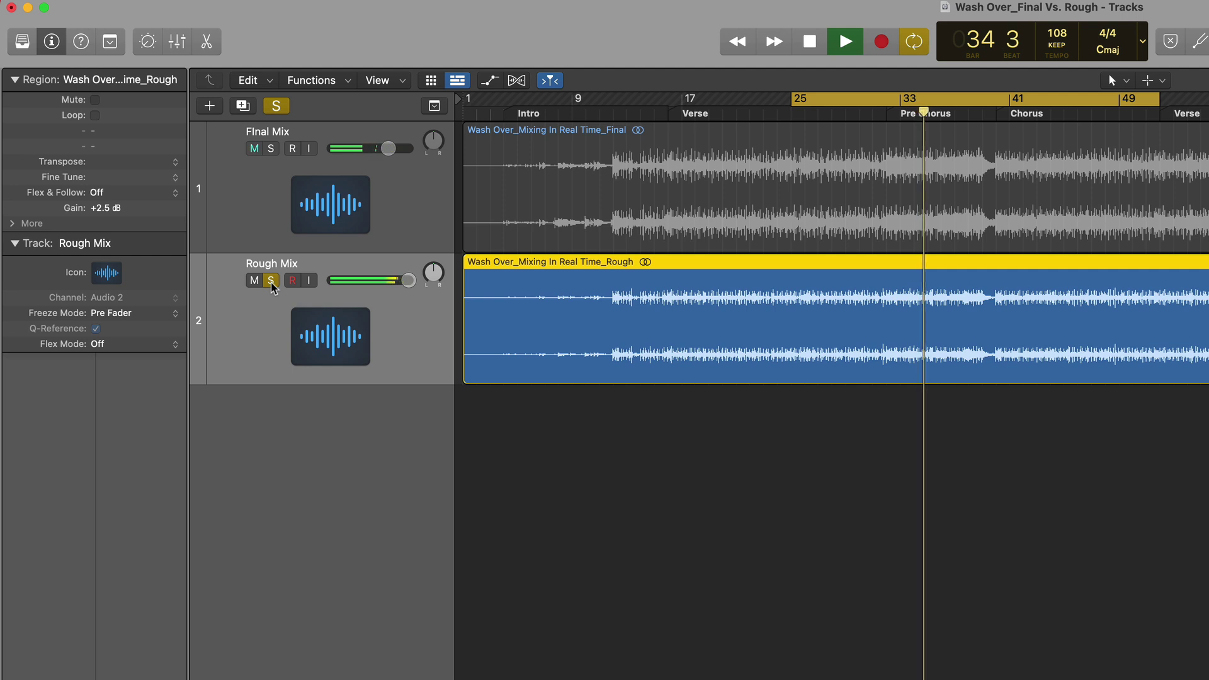
click(271, 281)
key(m)
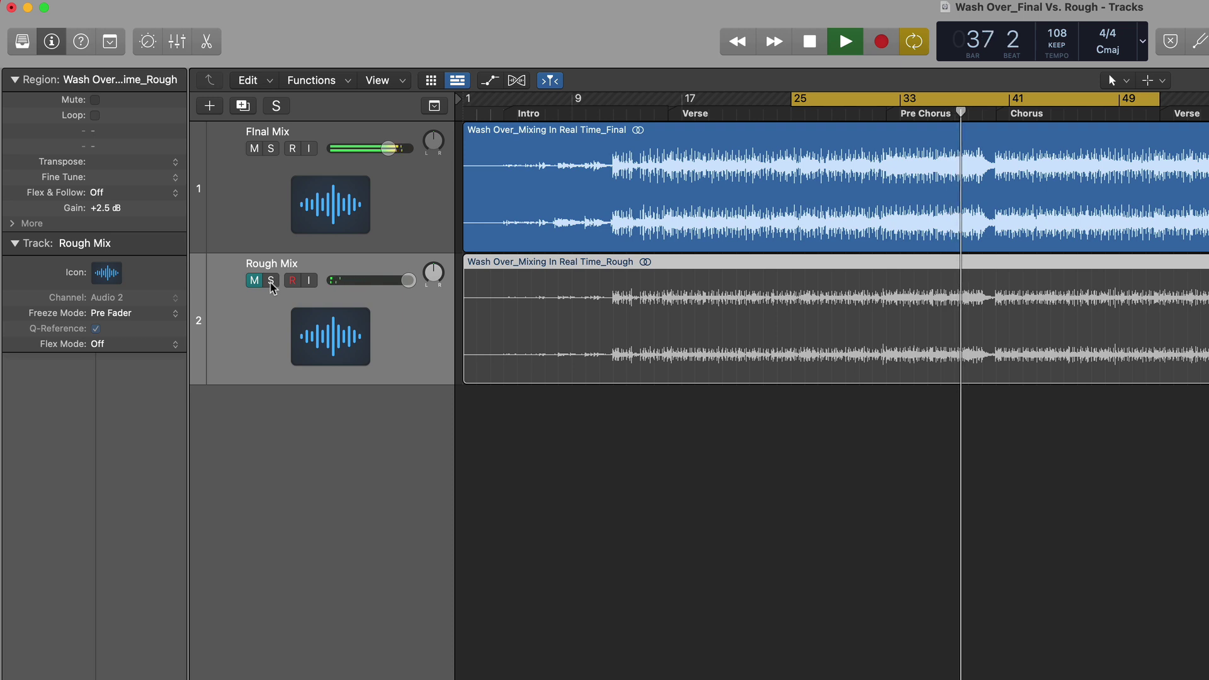
click(271, 281)
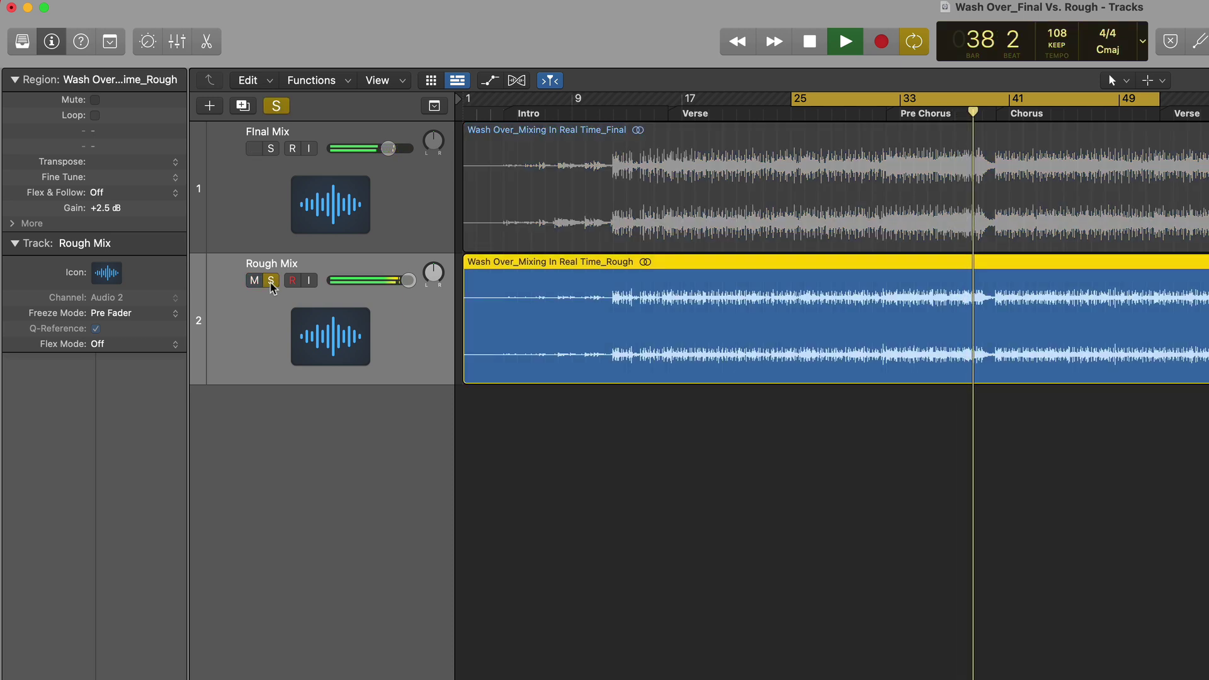
click(271, 281)
key(m)
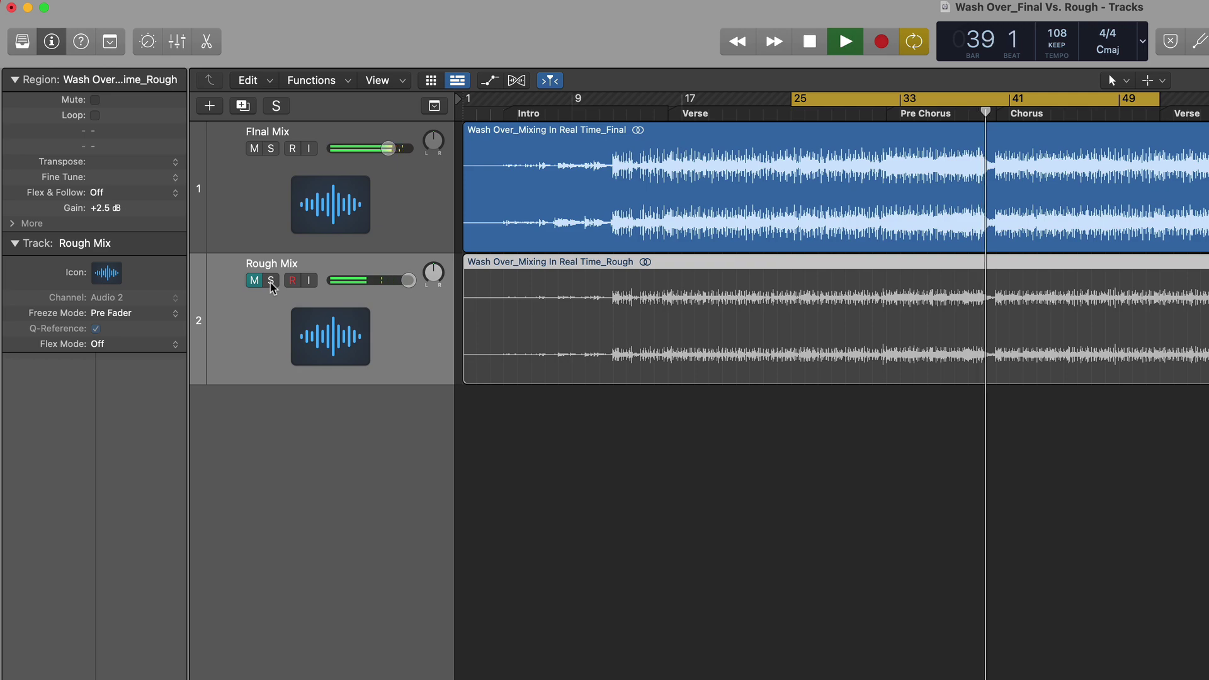
key(space)
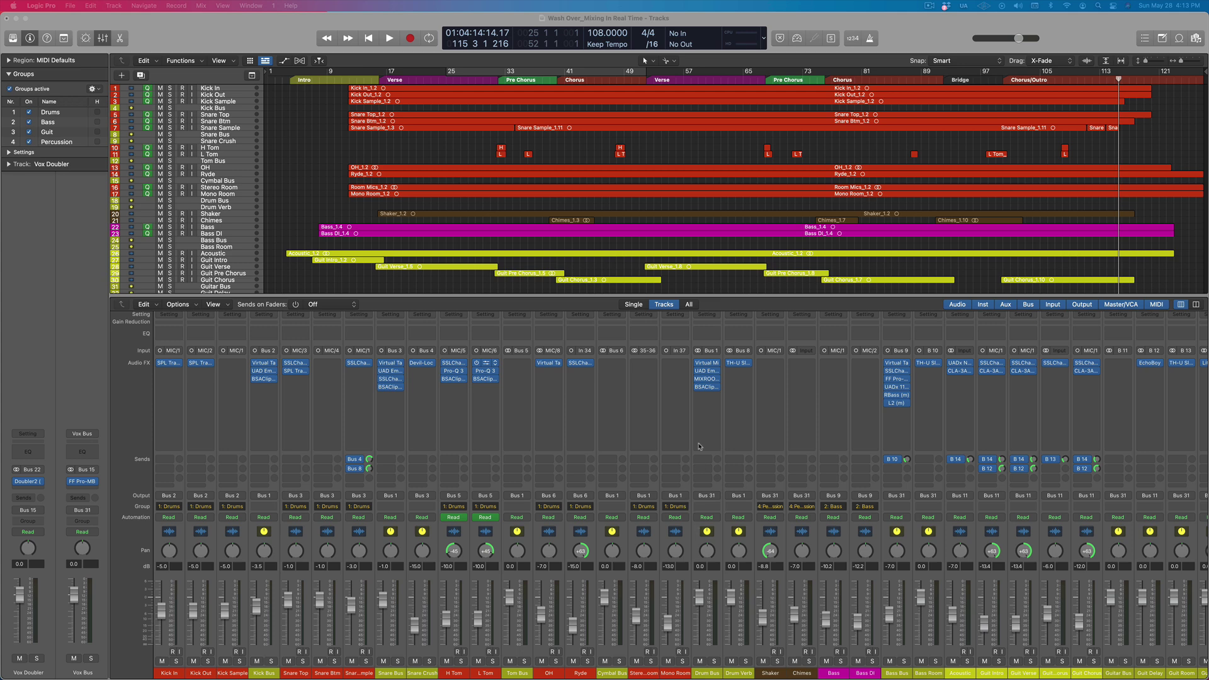
- In the Mixing In Real Time project, select the Master Bus, enable cycle mode and open its UAD Oxford Inflator
scroll(1075, 406, right, 10)
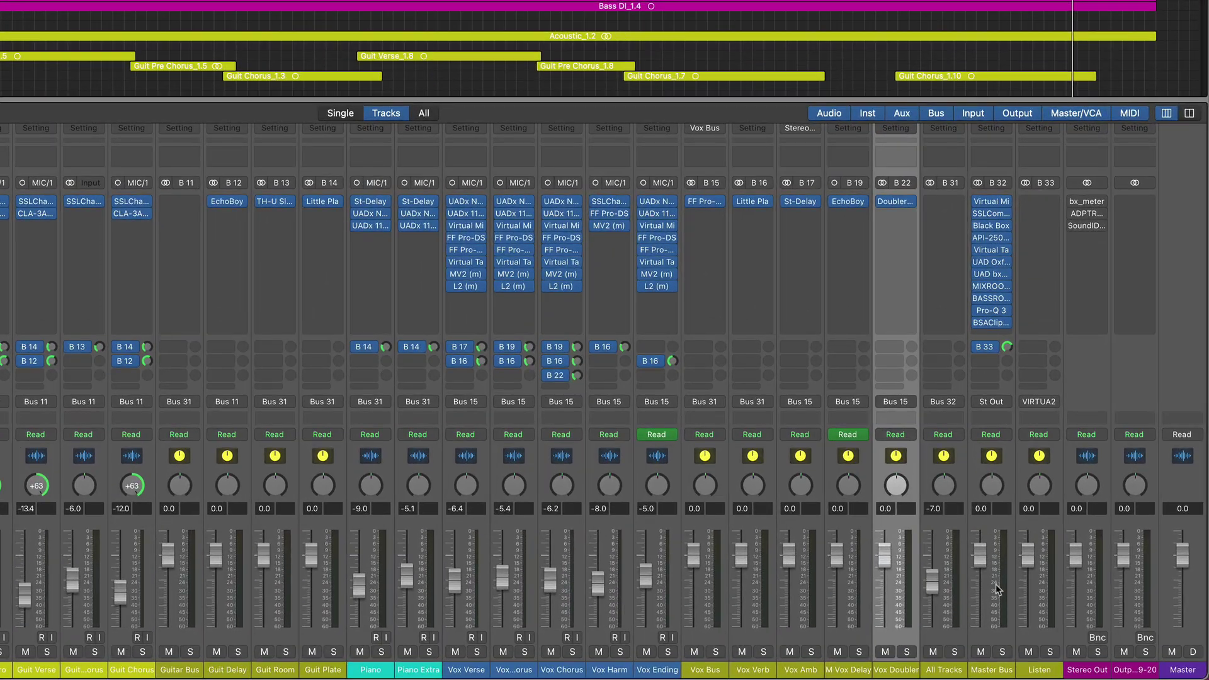
click(999, 669)
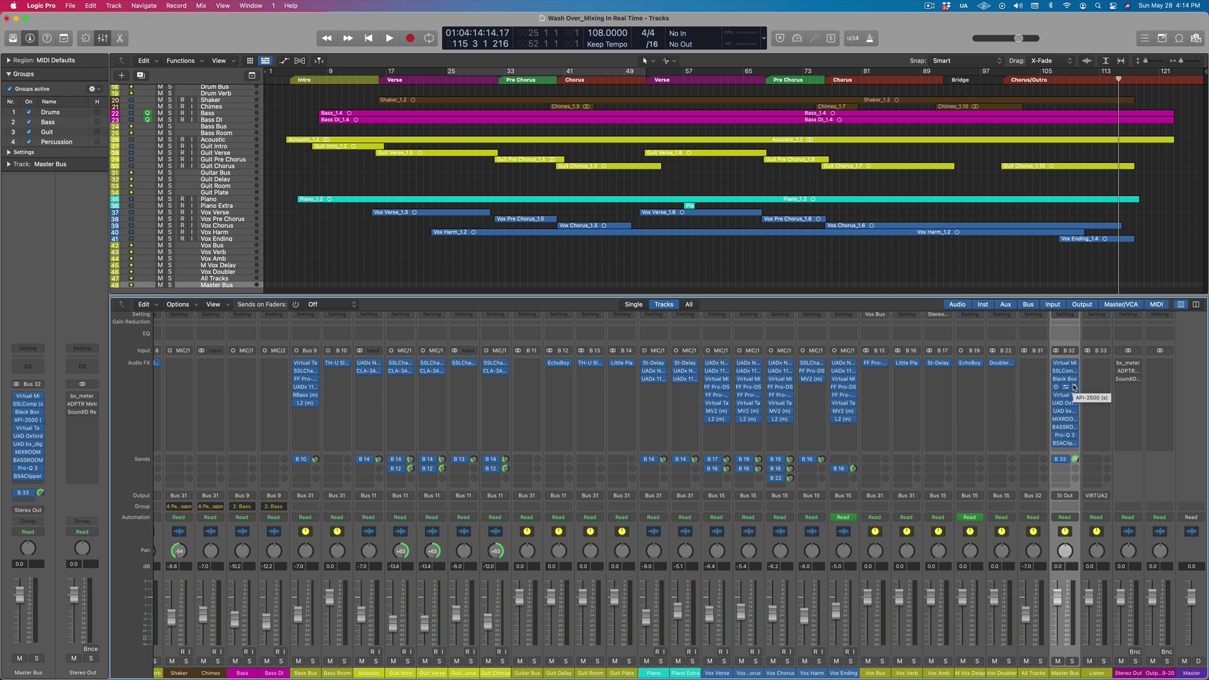
key(c)
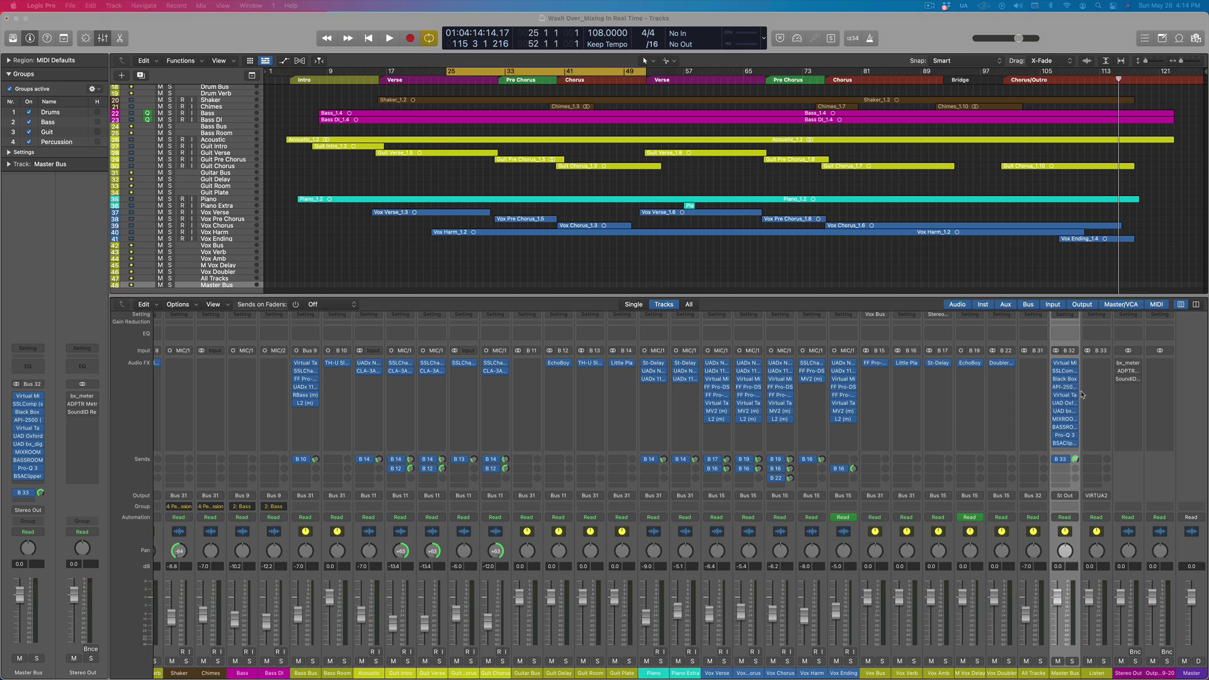
click(1069, 404)
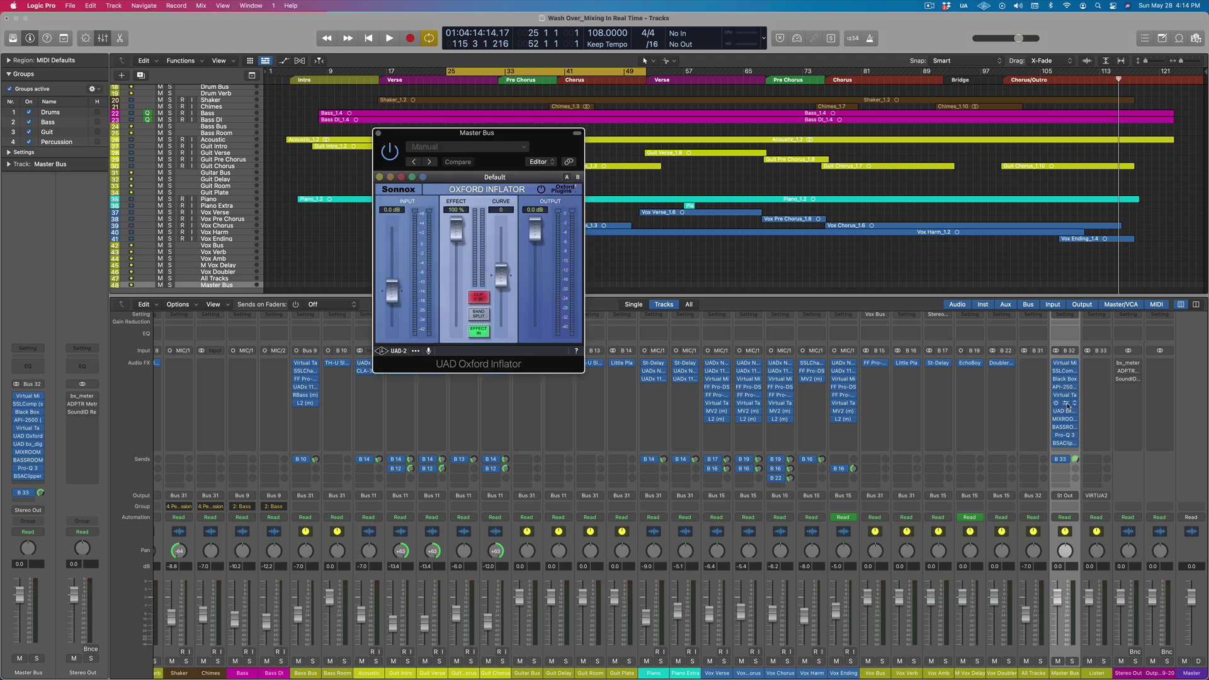
- Open the Master Bus Virtual Tape Machines and BSAClipper and arrange their windows around the Oxford Inflator
click(1064, 395)
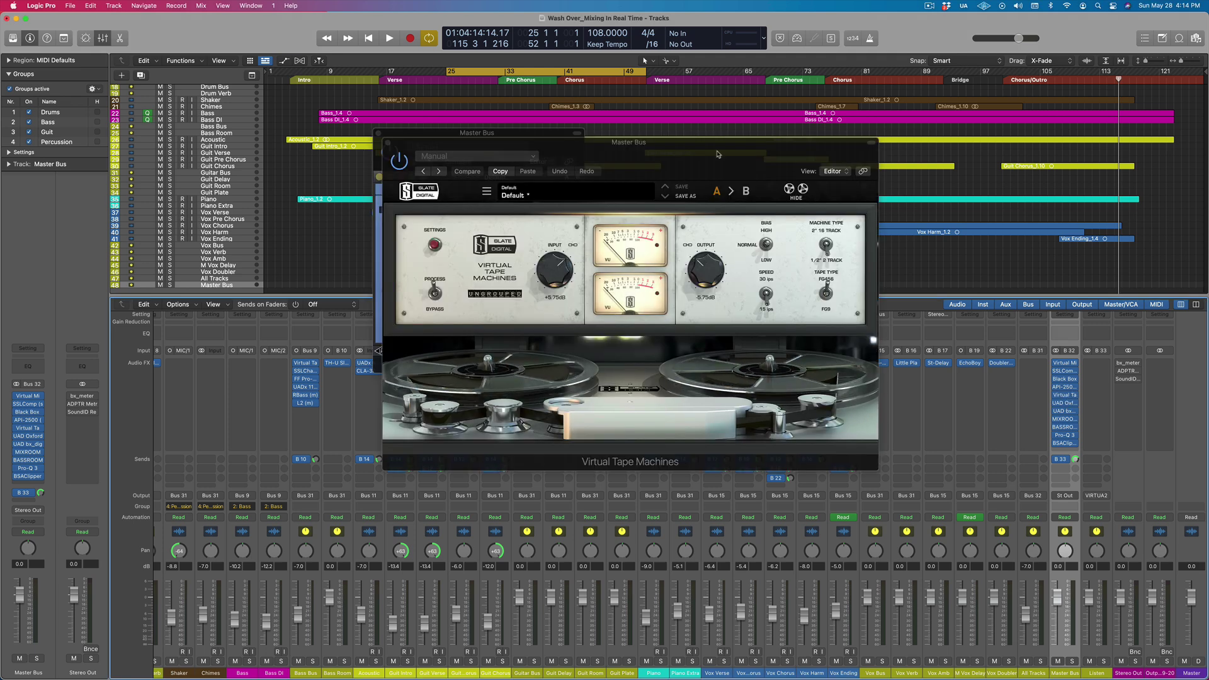
drag(717, 154, 921, 90)
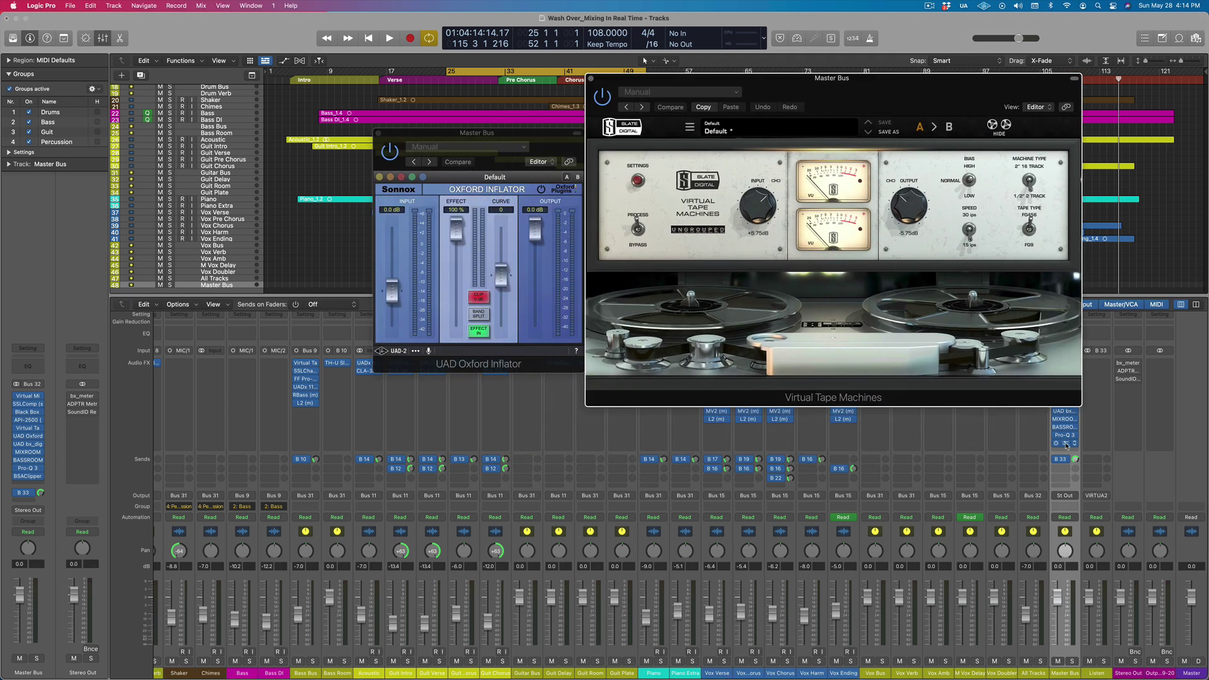
click(1066, 444)
drag(573, 190, 628, 443)
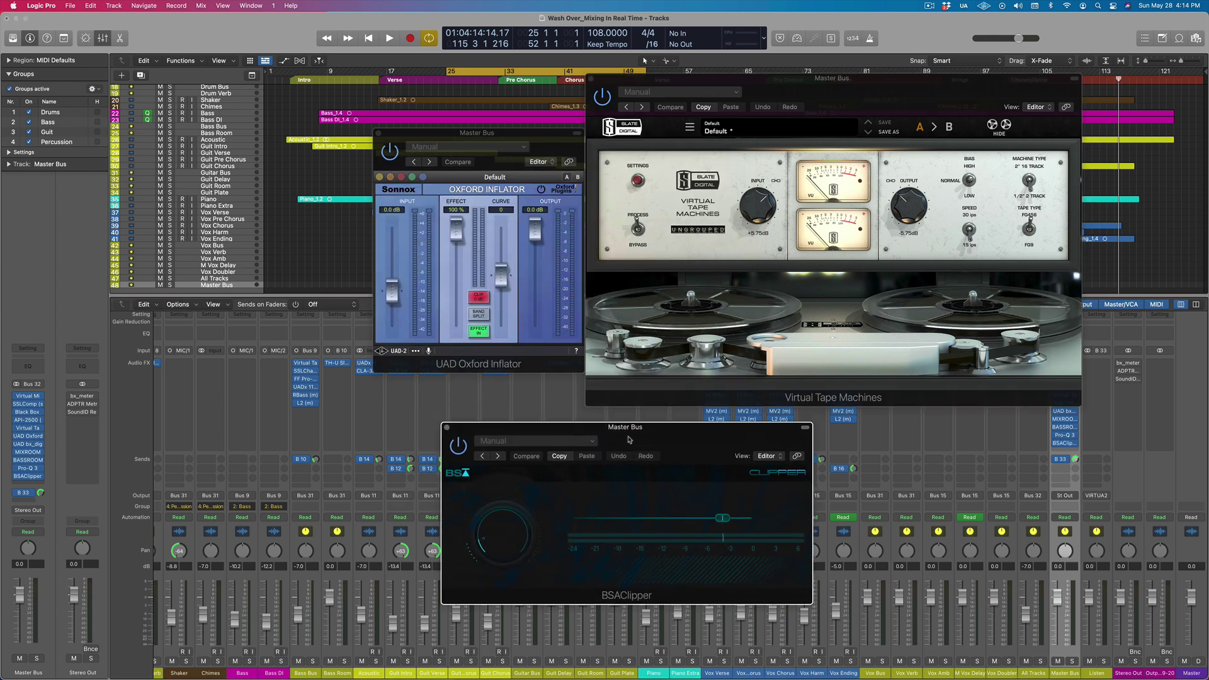
- Play the mix and compare it with the Master Bus Oxford Inflator, Virtual Tape Machines and BSAClipper bypassed and re-enabled
key(space)
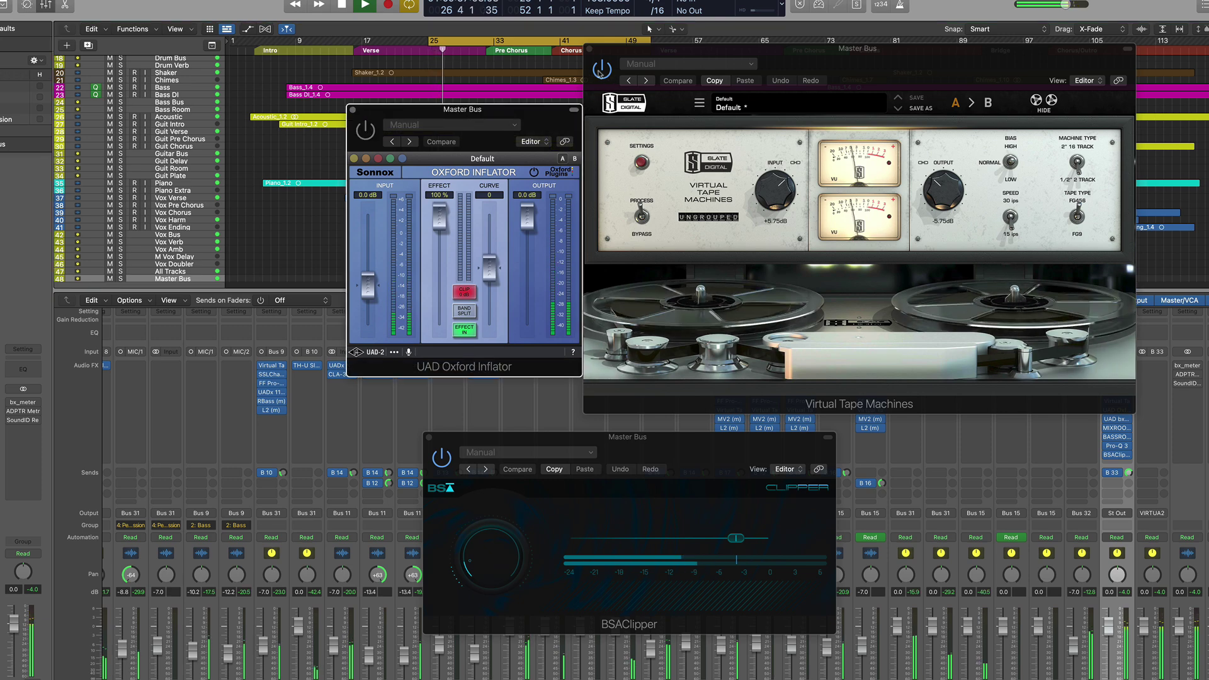
click(469, 467)
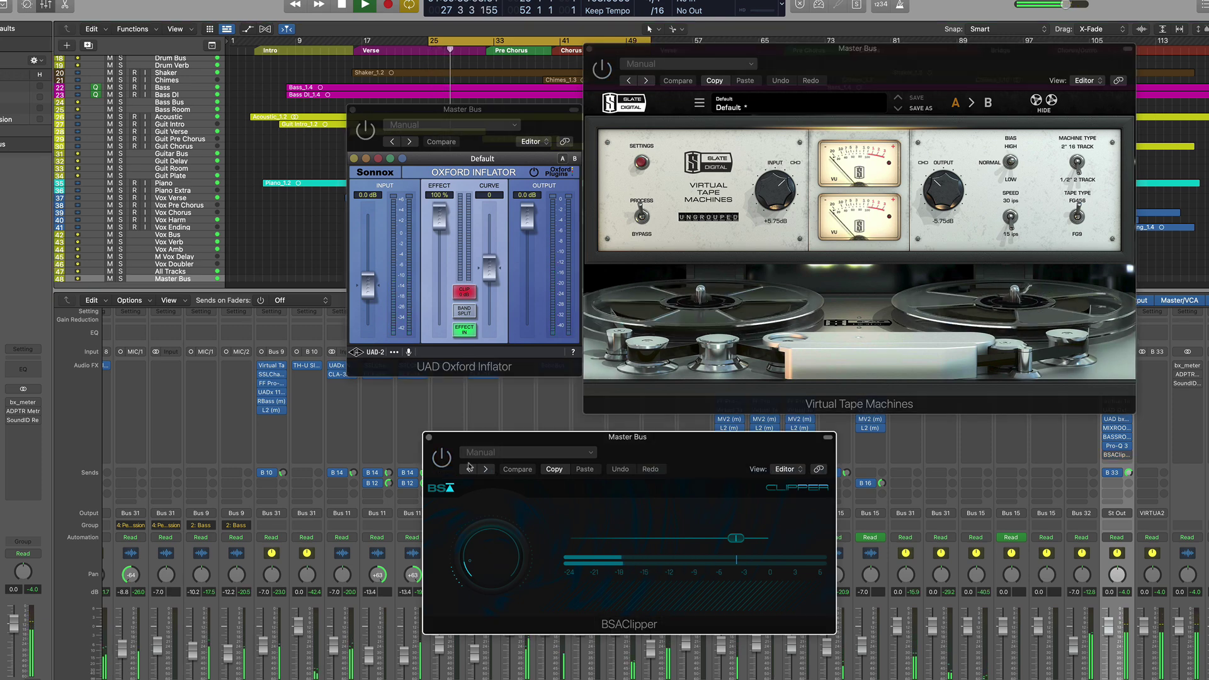
click(442, 458)
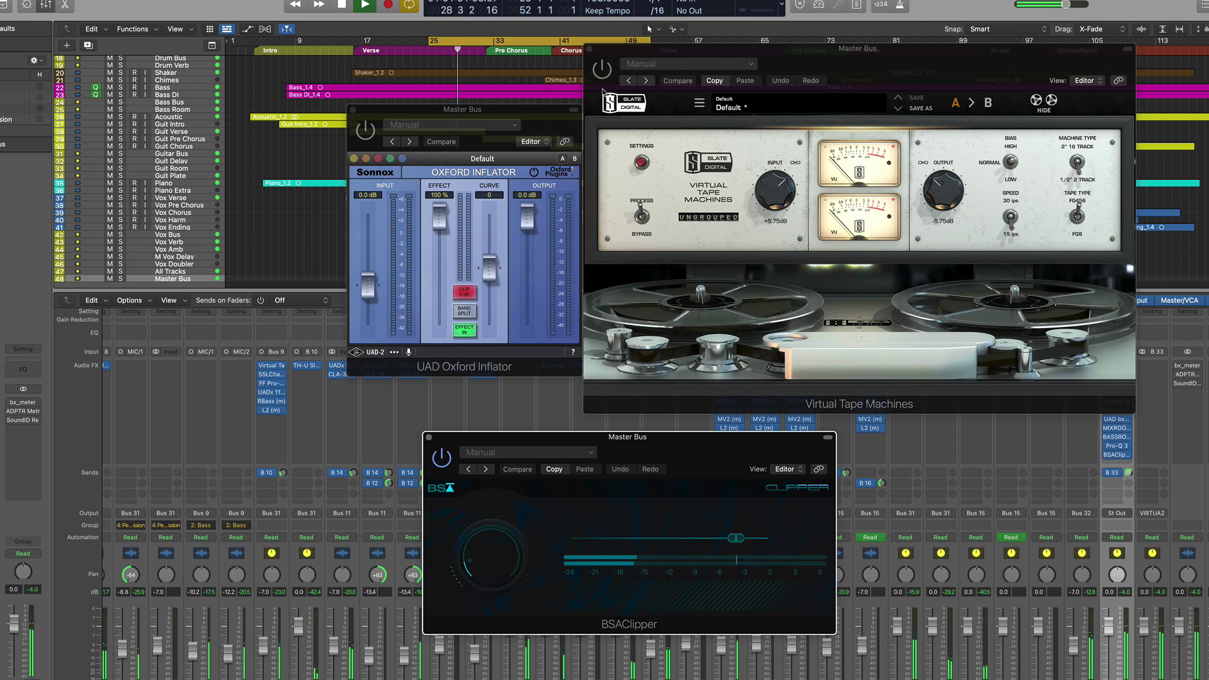
click(365, 129)
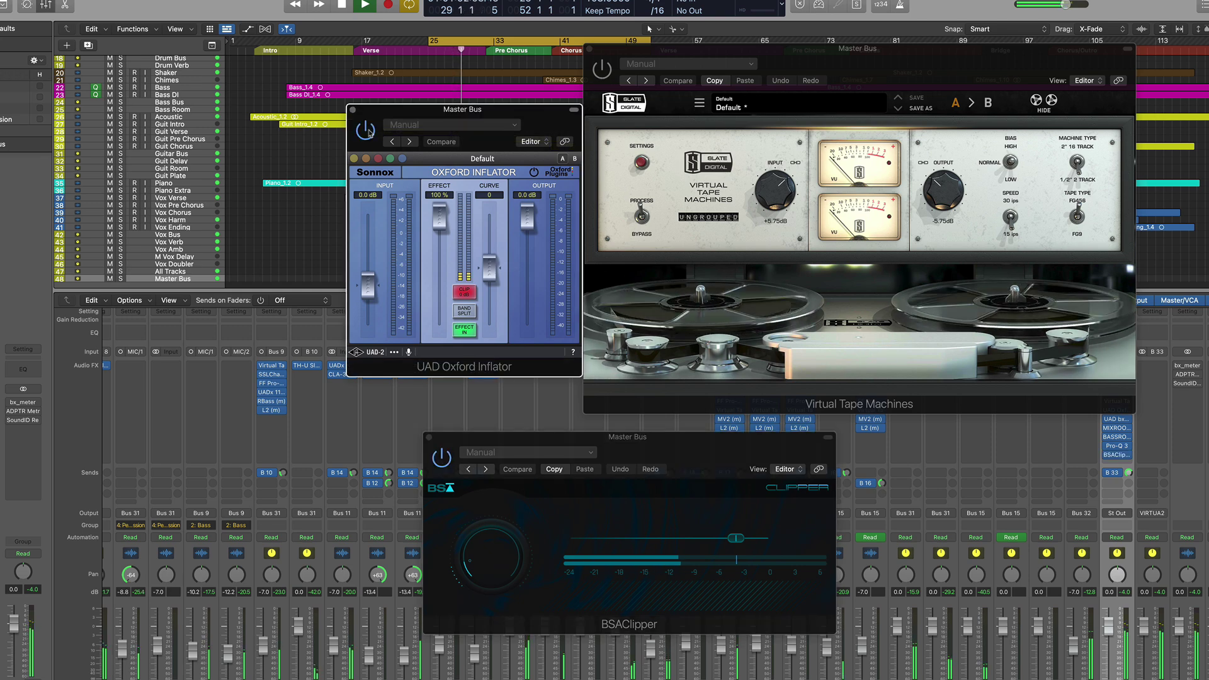
click(603, 70)
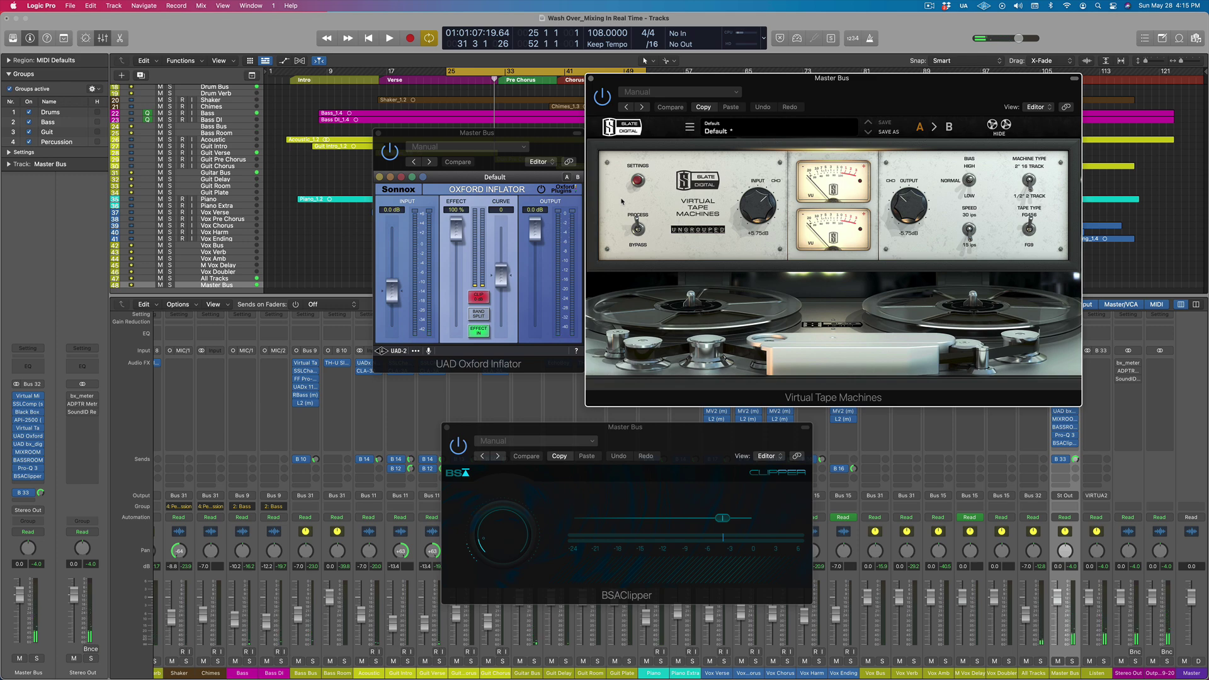
- Hide the open plug-in windows and review the Virtual Mix Rack and Black Box HG-2 on the Master Bus
key(v)
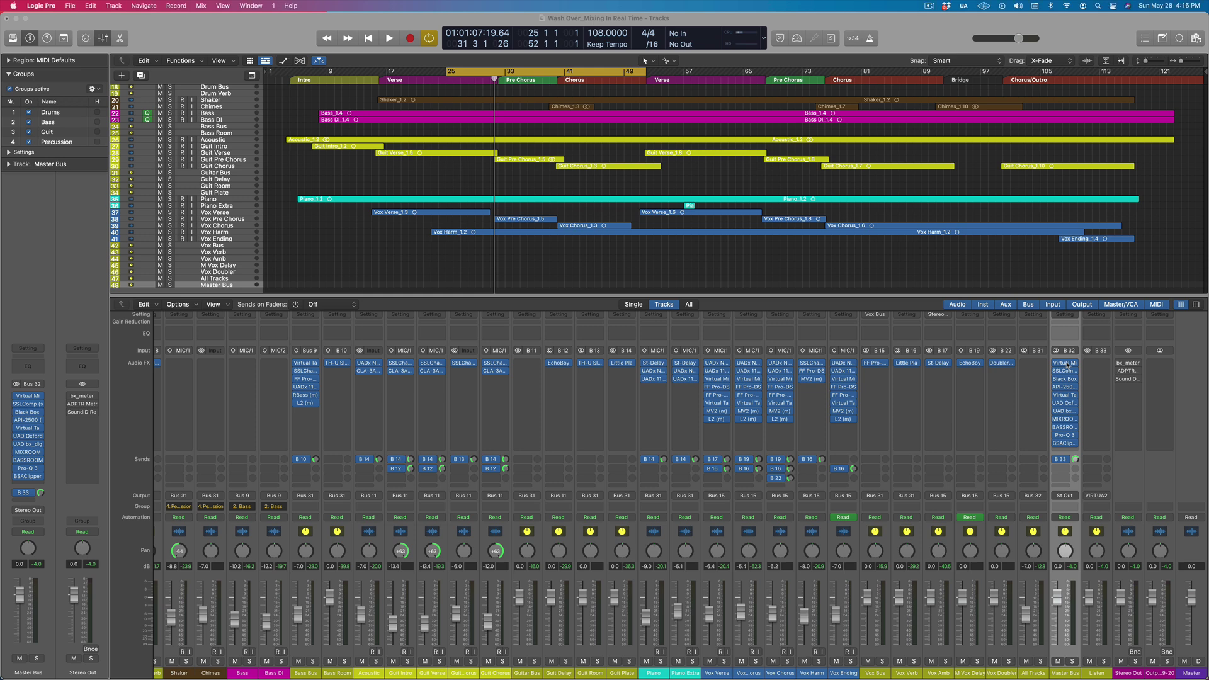
click(1066, 364)
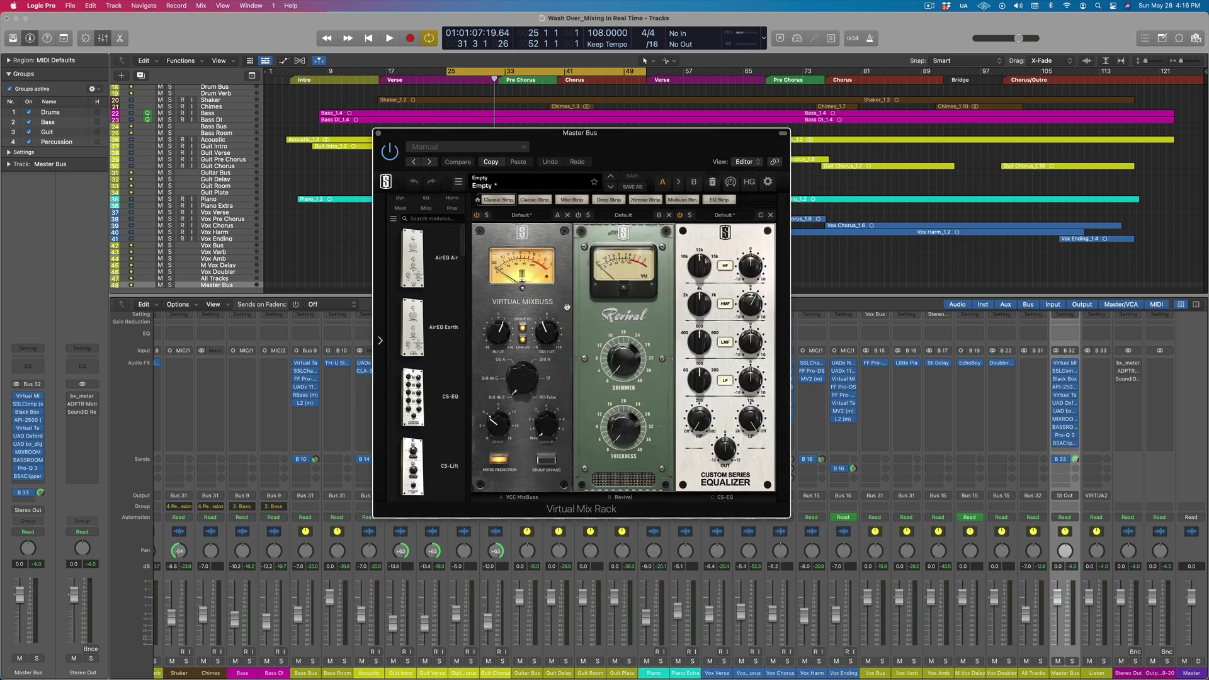
click(378, 134)
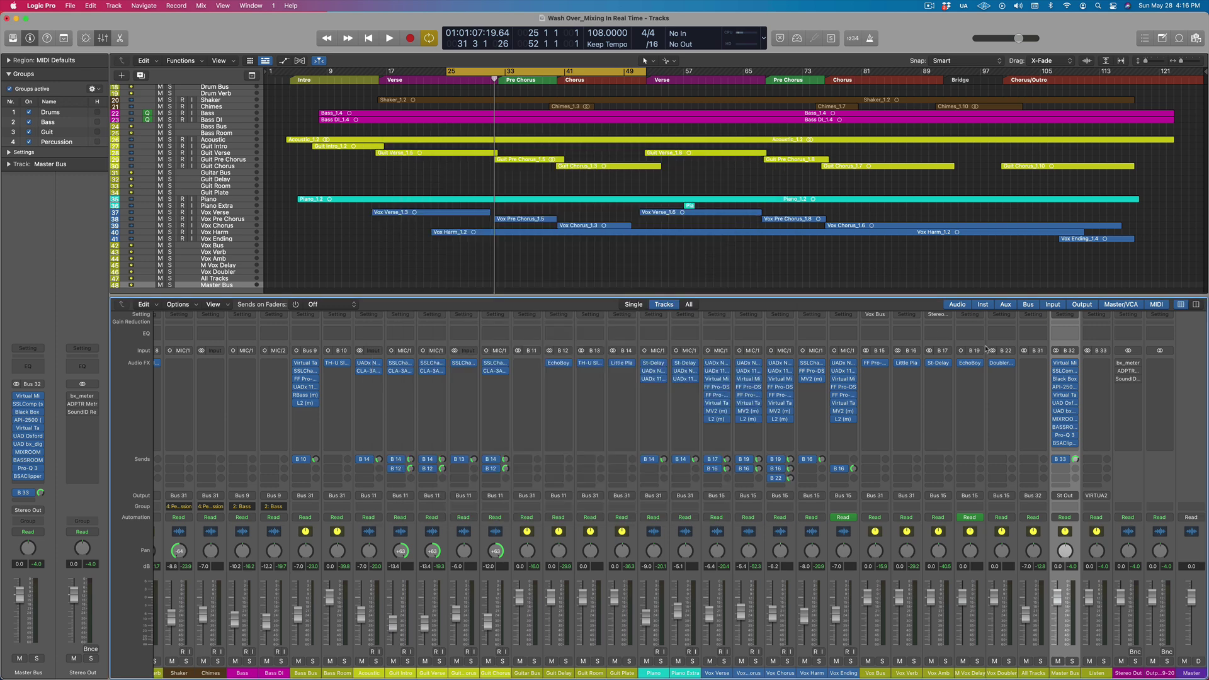
click(1063, 379)
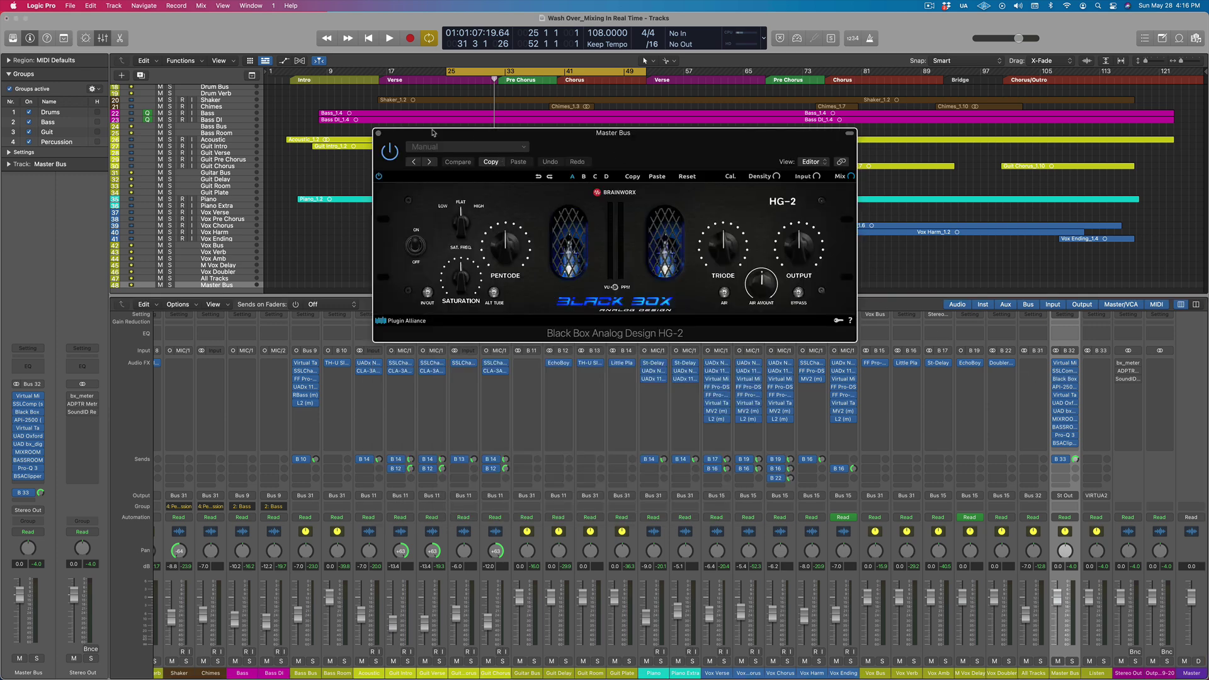
click(378, 133)
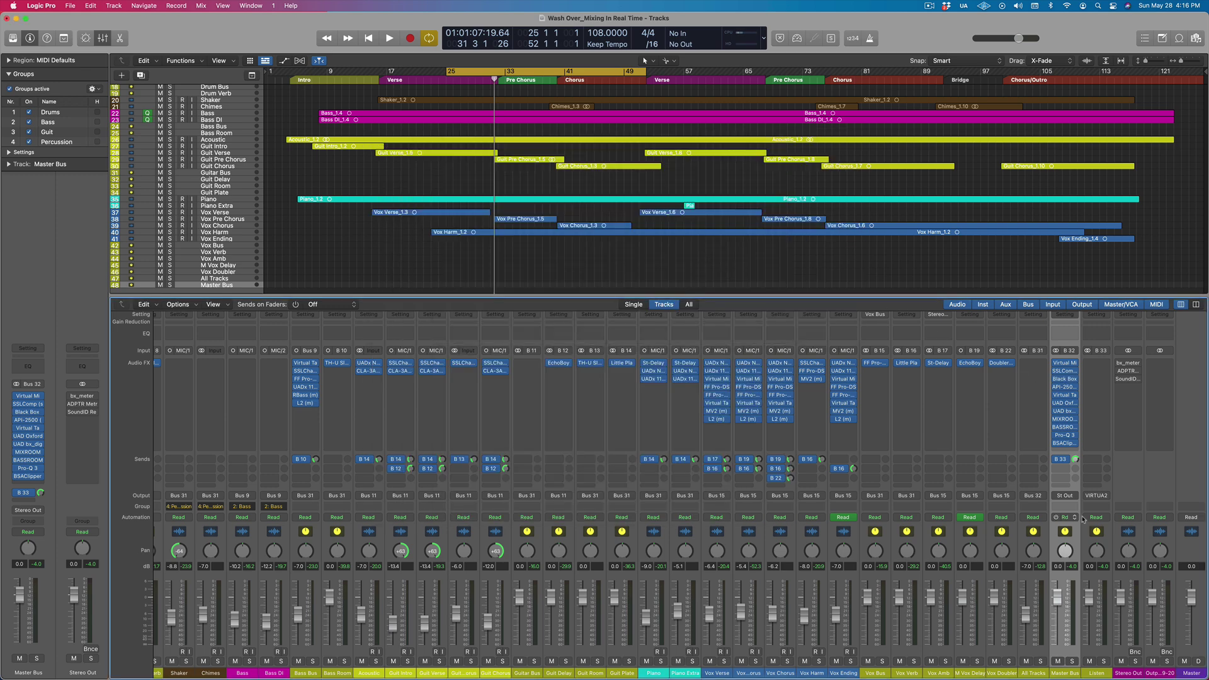
click(1066, 444)
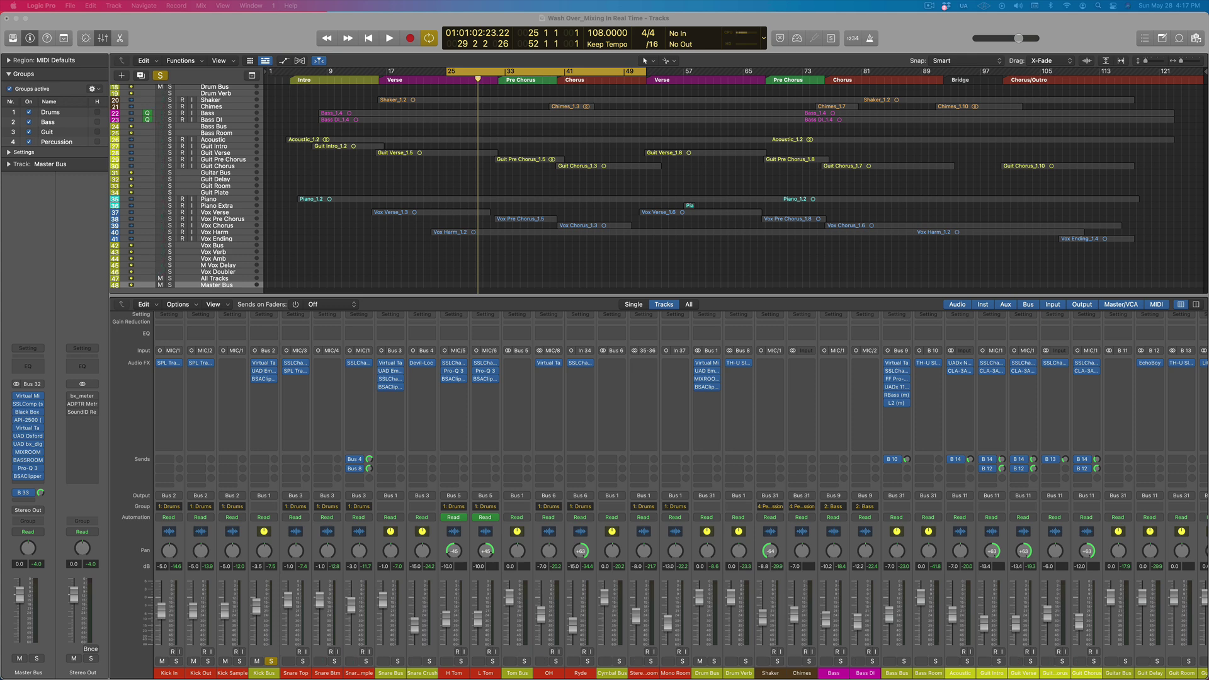
- Select the Kick Bus, open its Virtual Tape Machines and compare the kick with tape processing bypassed and engaged
click(273, 673)
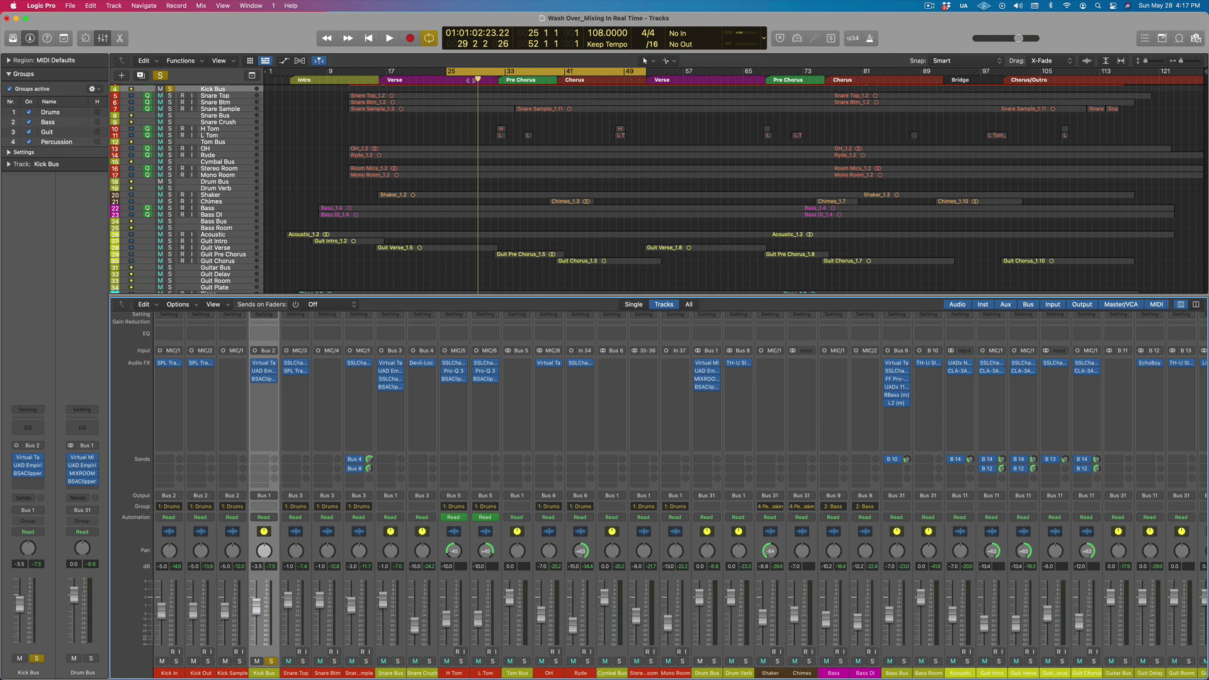
key(Return)
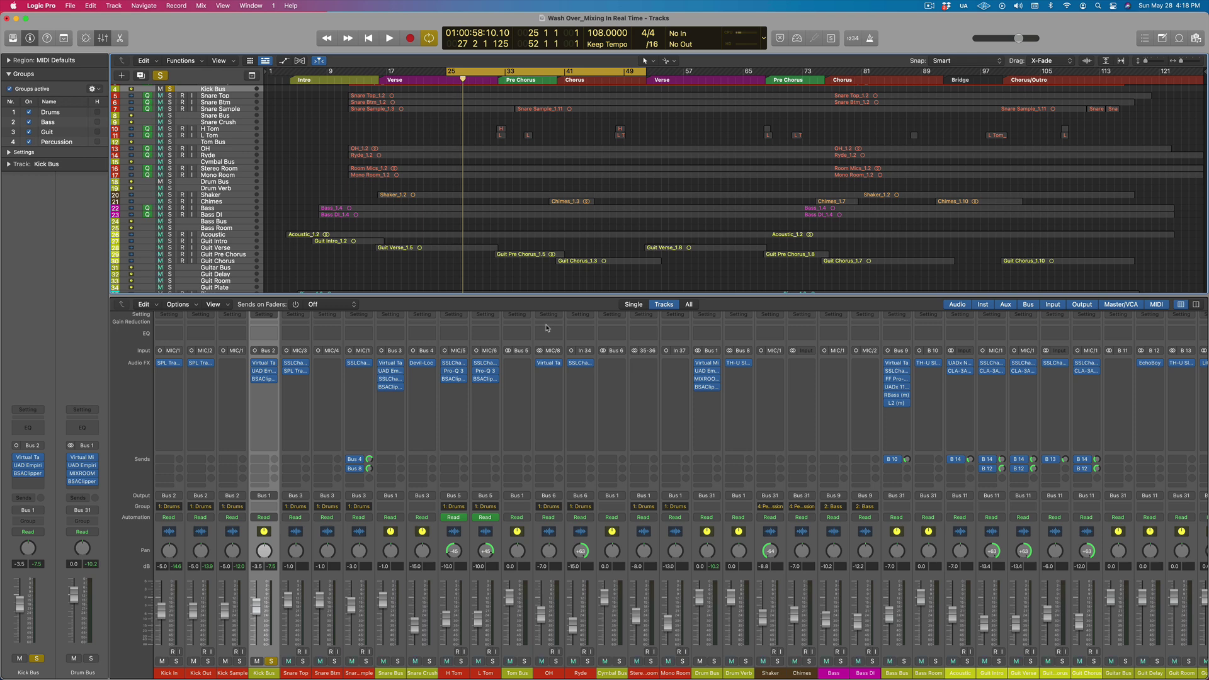
click(265, 365)
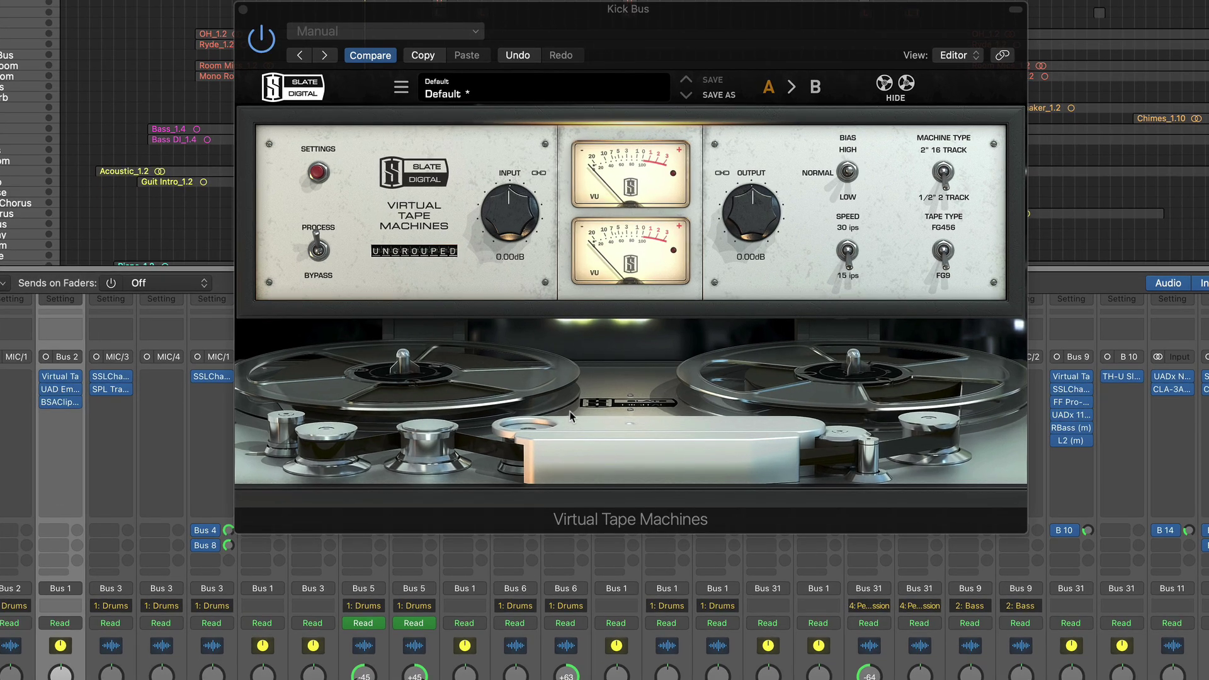
click(318, 247)
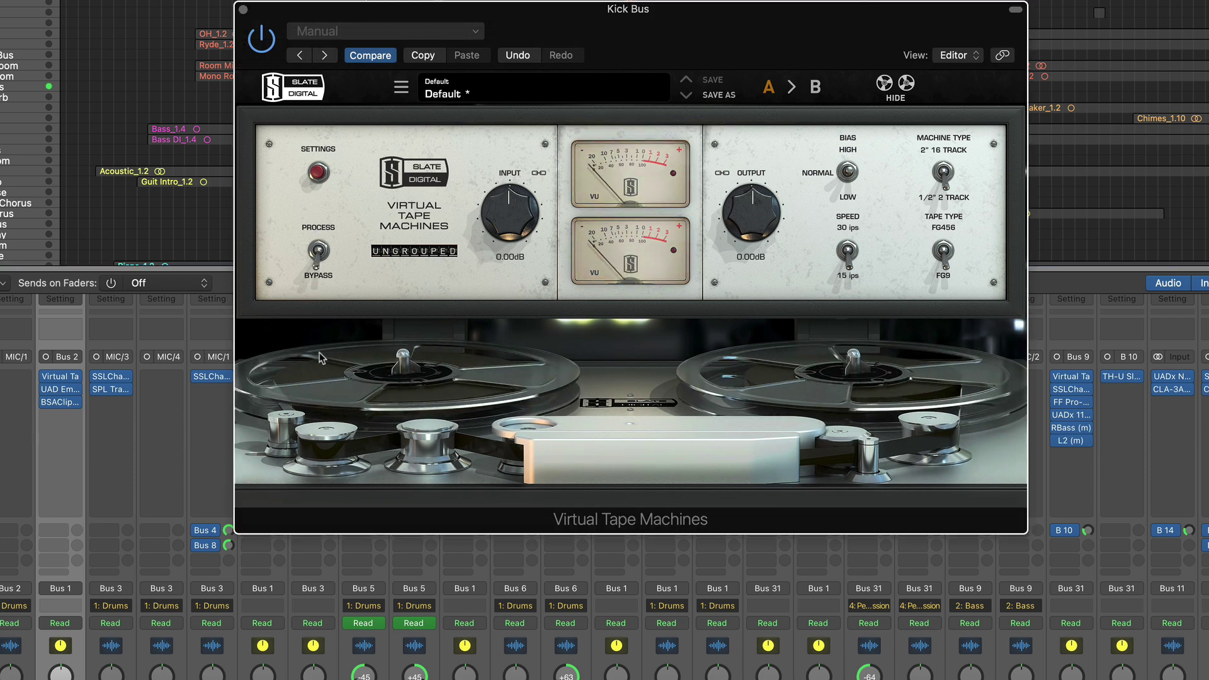
click(318, 251)
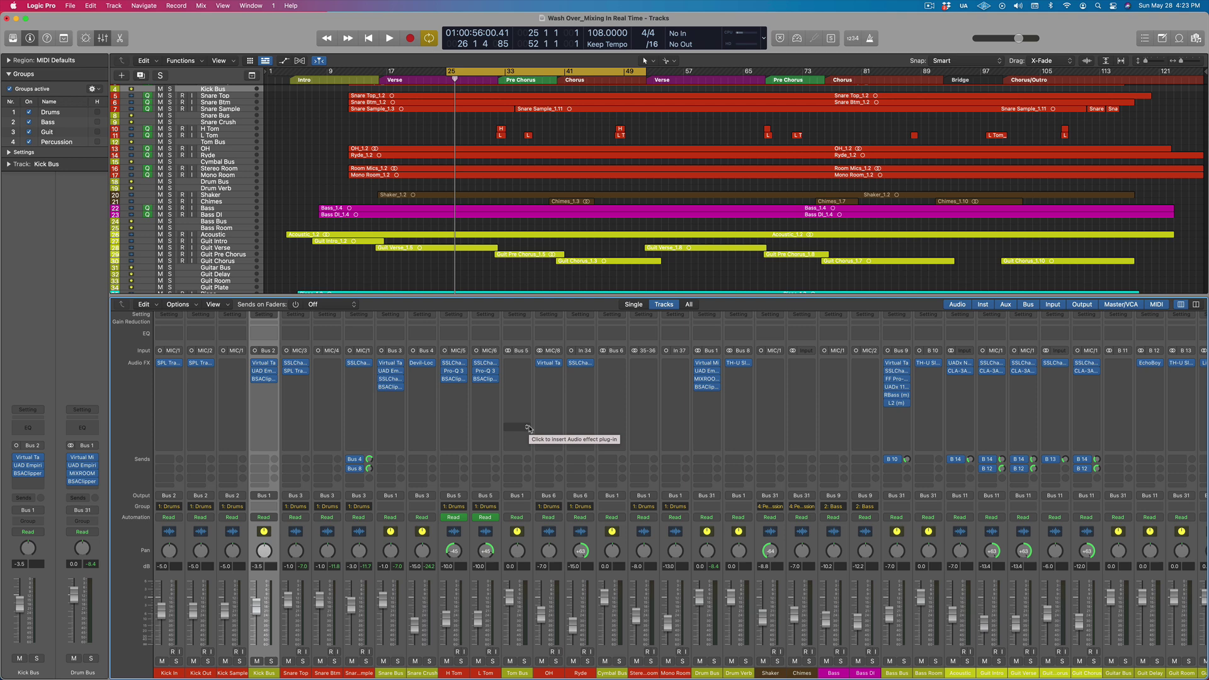
- Solo the Snare Bus, audition it from bar 26 and stop playback
click(398, 661)
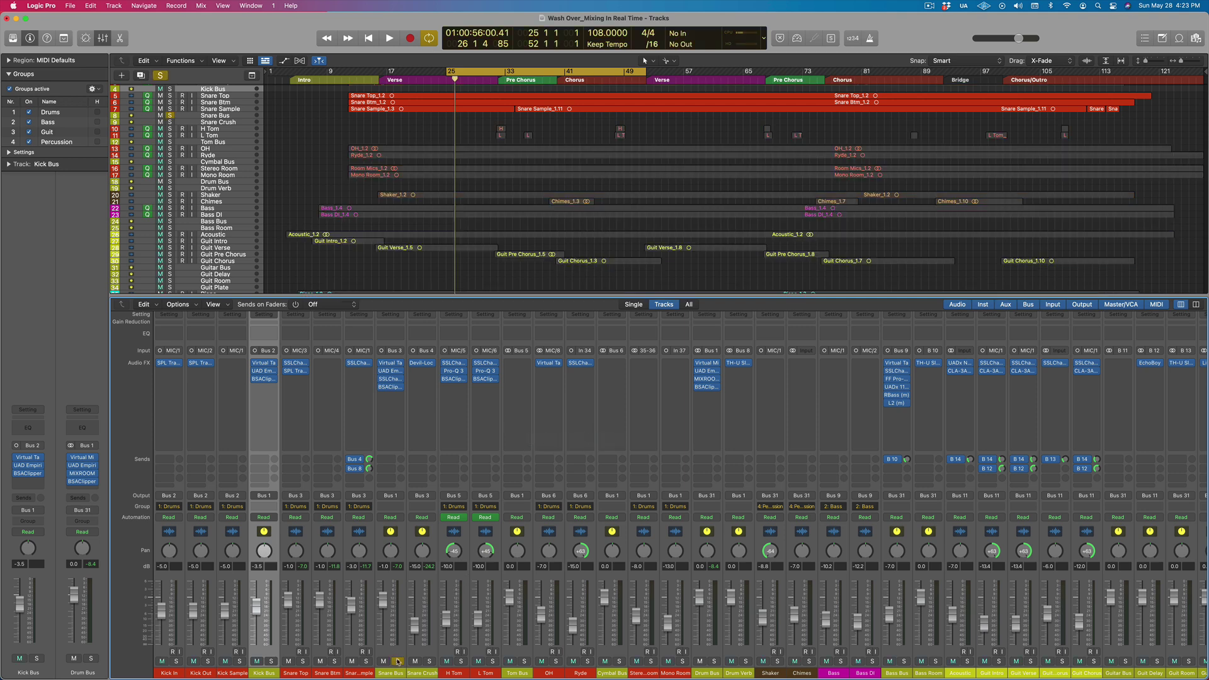
key(space)
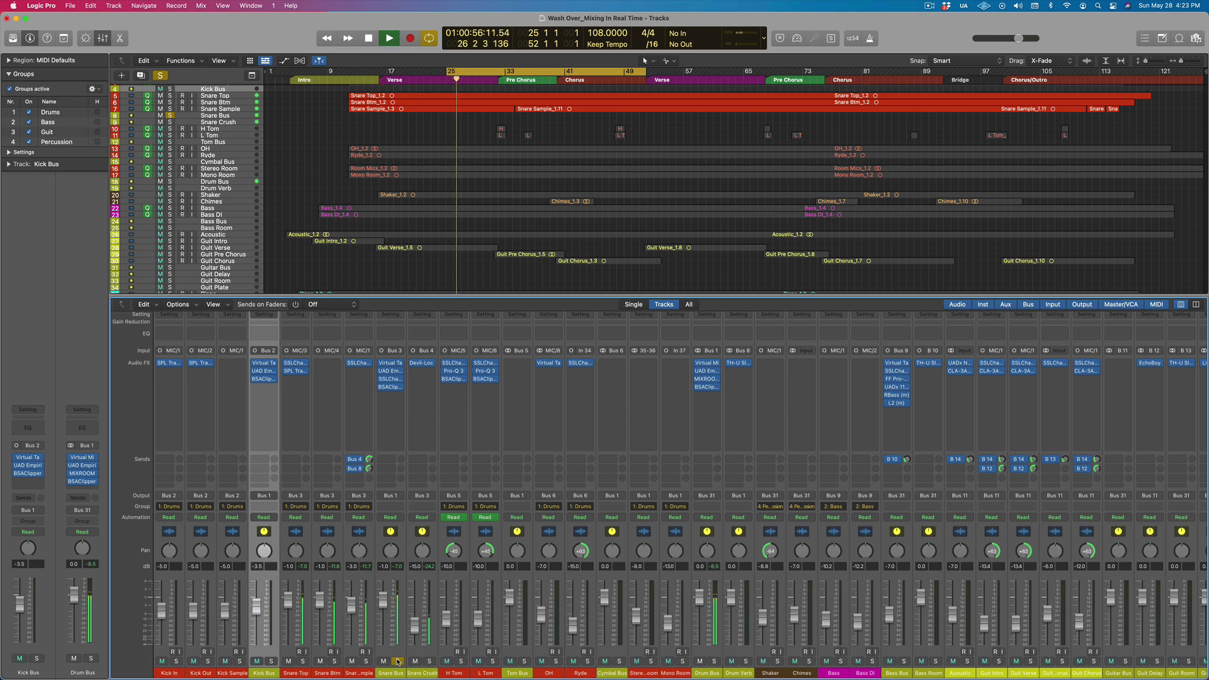
key(space)
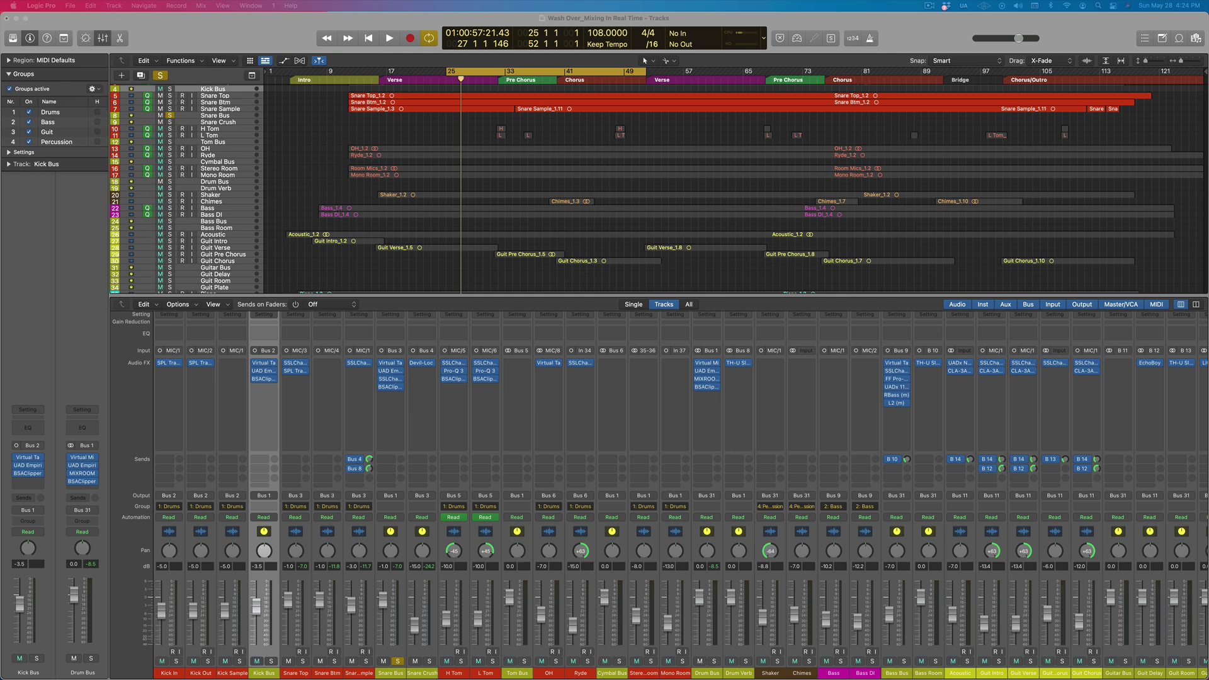
- Switch the solo from the Snare Bus to the OH track and insert a Pro-Q 3 after its Virtual Tape Machines
click(399, 662)
click(556, 662)
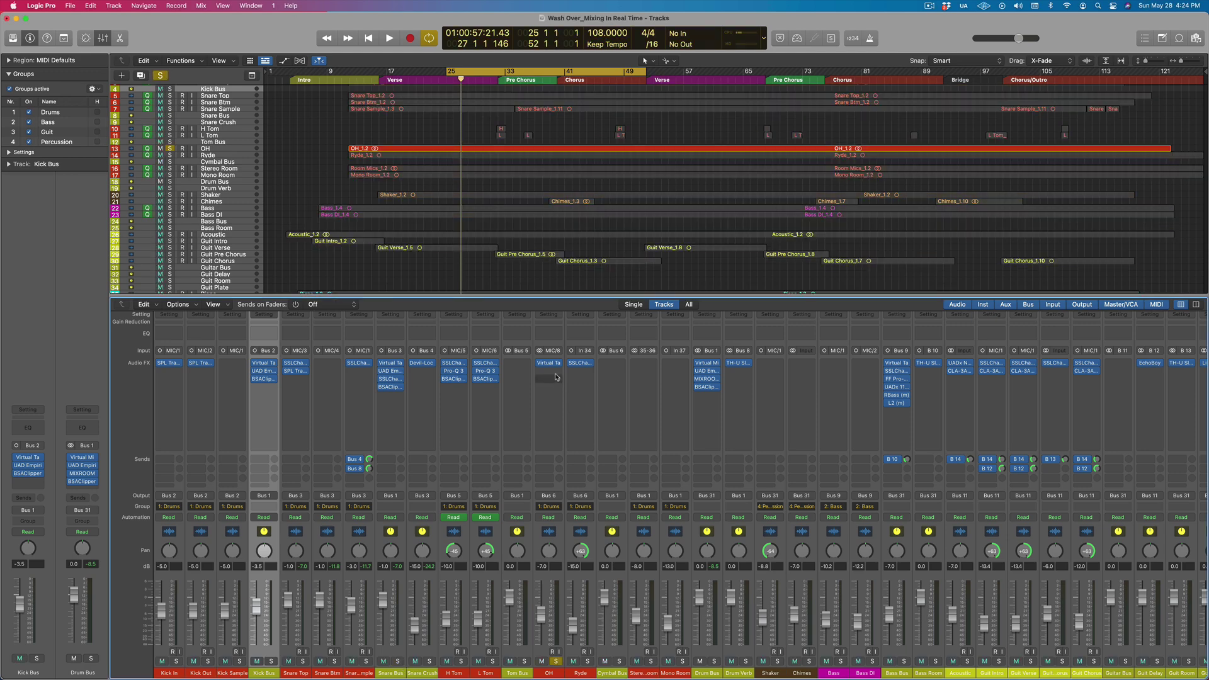
click(549, 371)
mouse_move(563, 398)
click(617, 396)
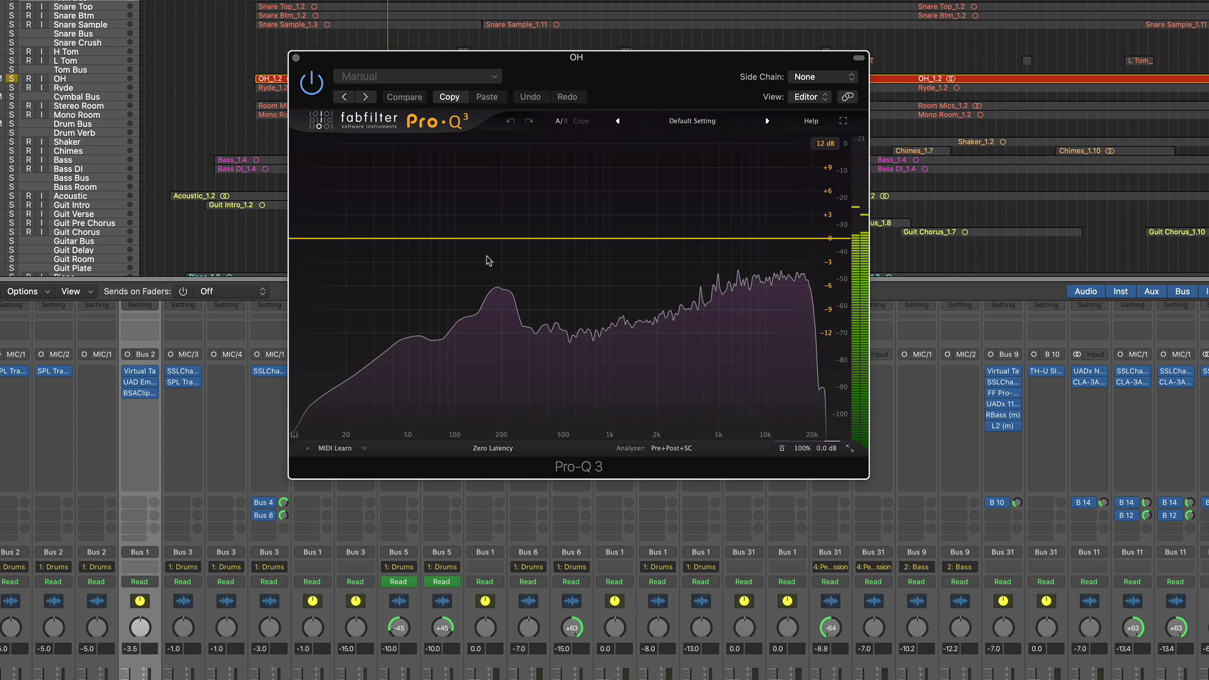
- Add a Low Cut band and a bell cut of about 4.5 dB near 200 Hz to the OH equalizer
drag(483, 238, 466, 308)
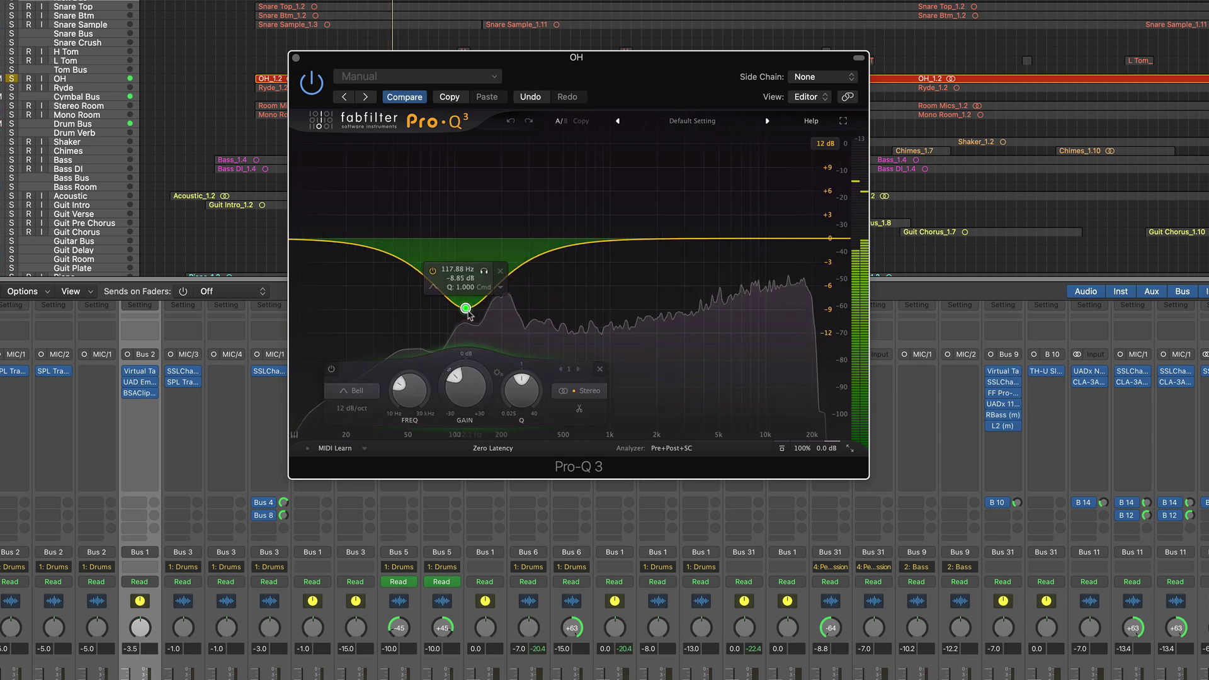
click(357, 391)
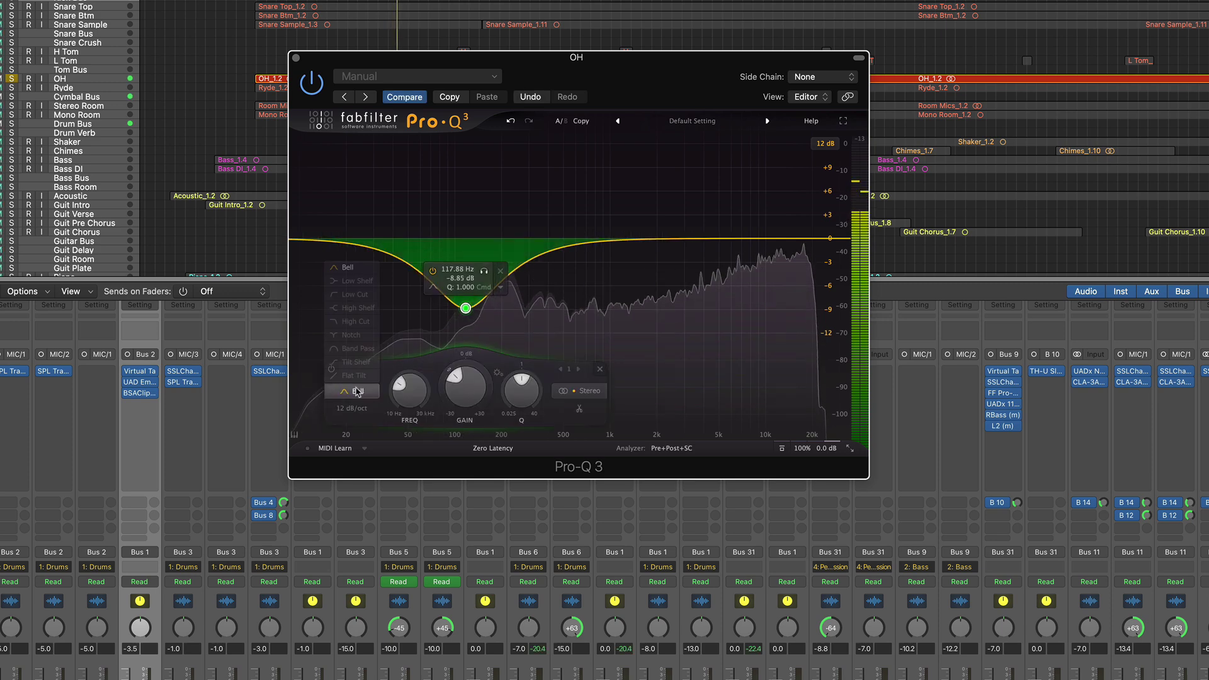
click(353, 294)
drag(484, 201, 502, 275)
click(523, 206)
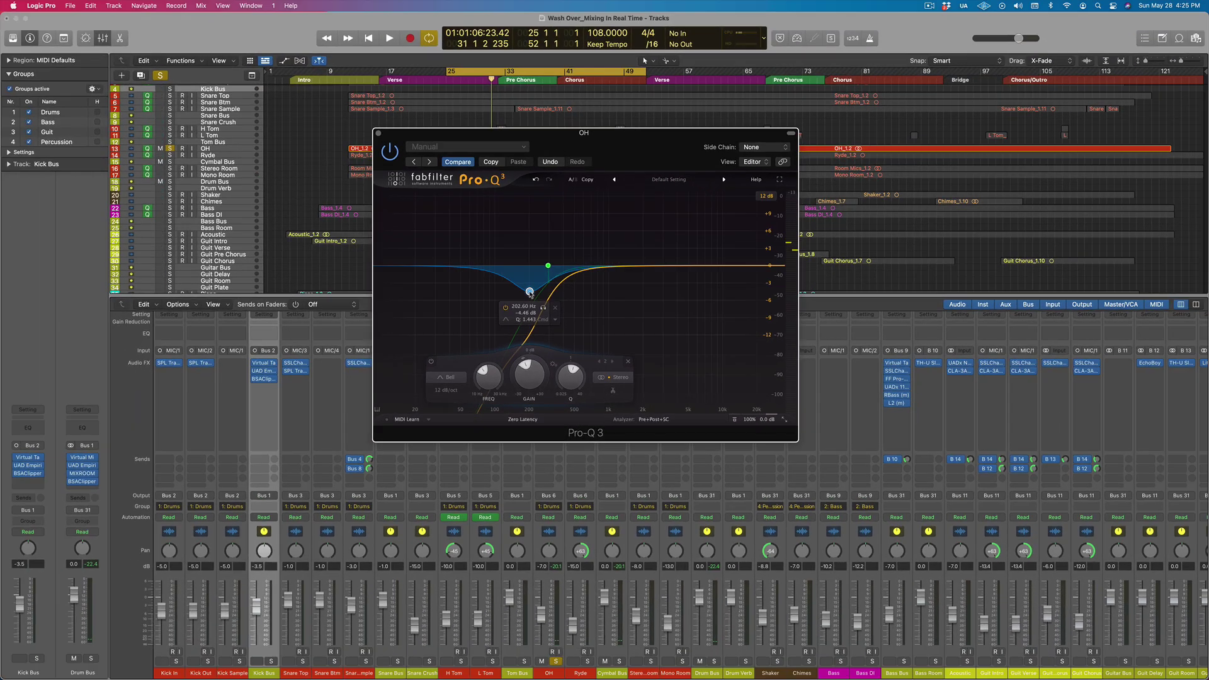
- Bypass the OH equalizer, play from bar 25 while briefly soloing the Drum Bus, and close the equalizer after stopping
click(395, 153)
drag(454, 79, 446, 79)
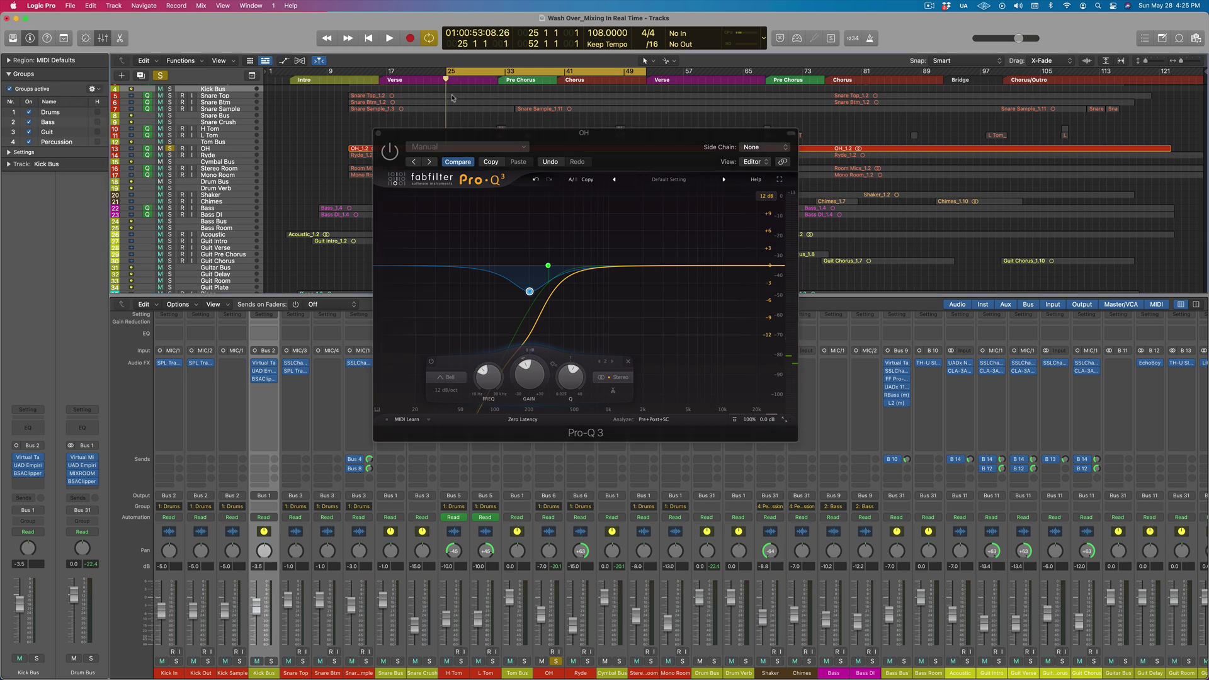
key(space)
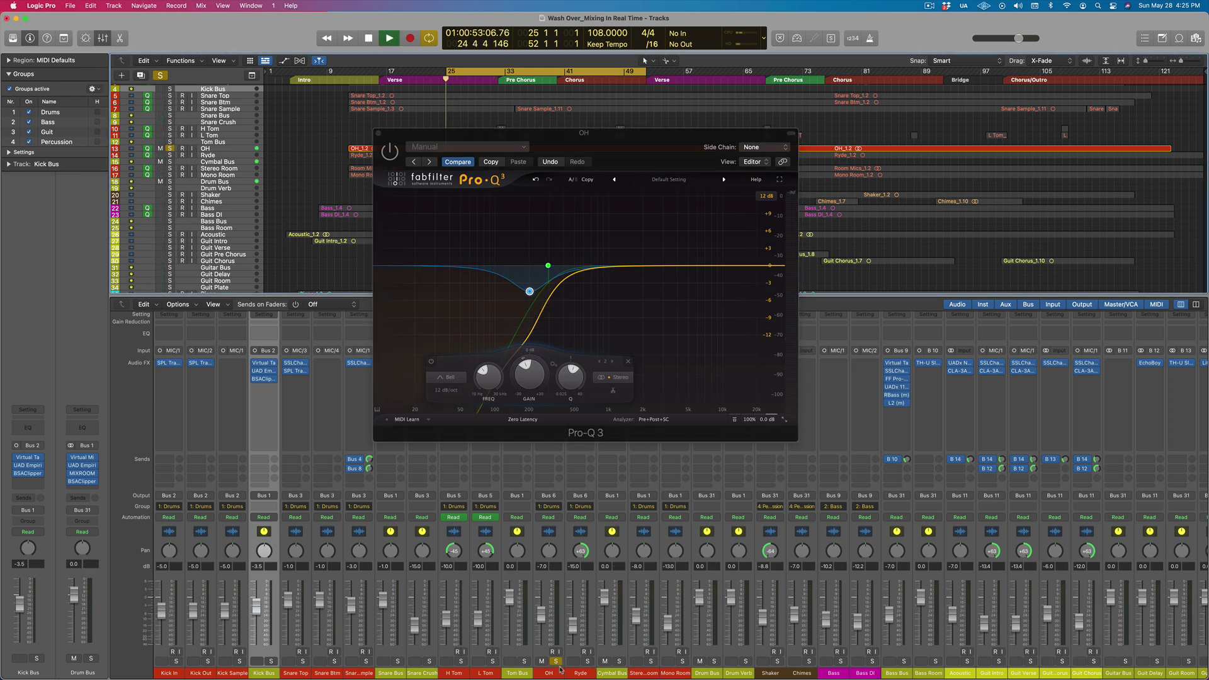
click(715, 662)
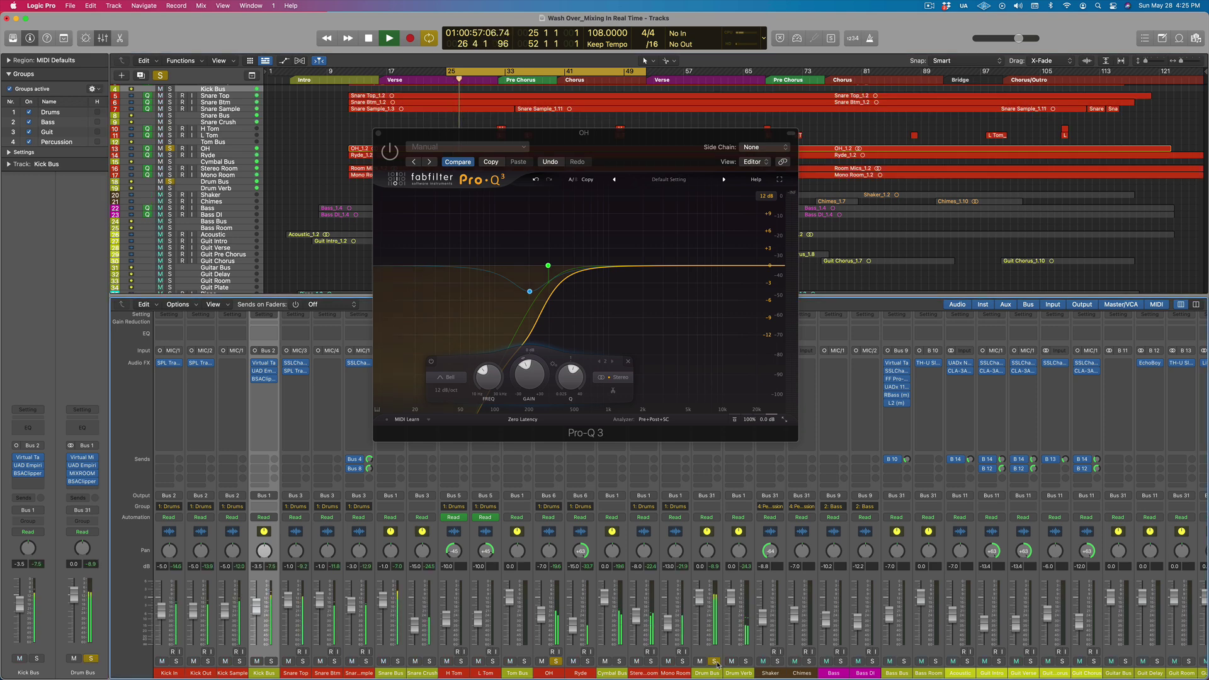
click(715, 661)
key(space)
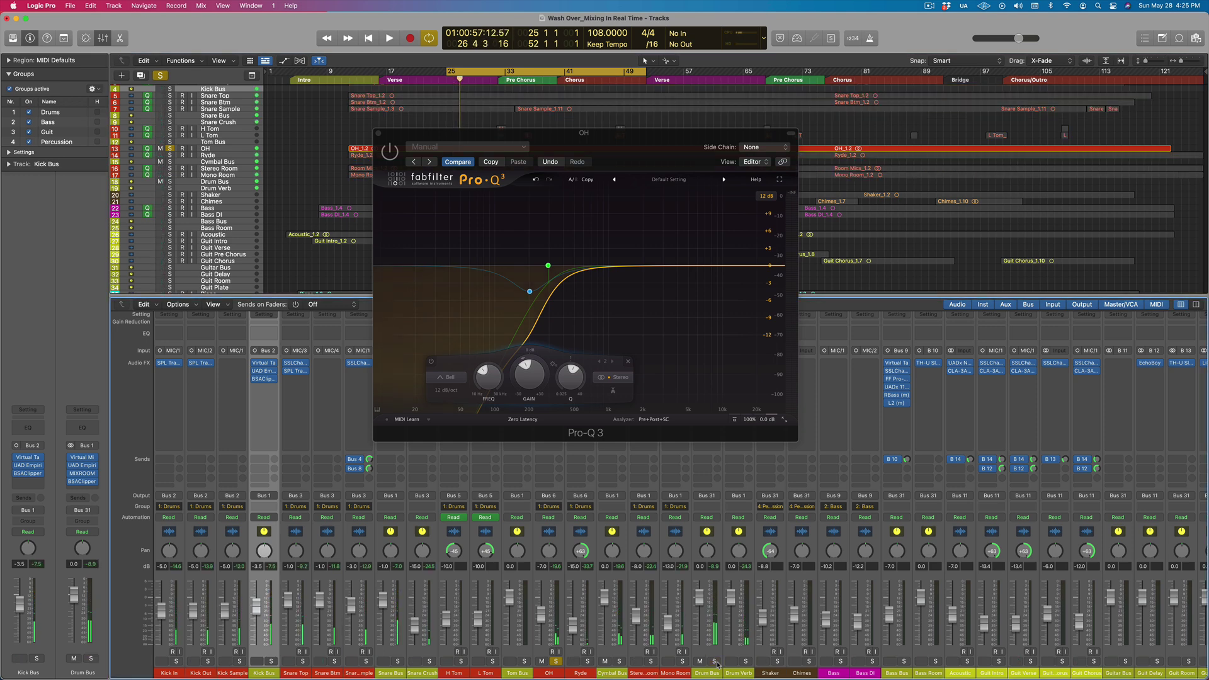
click(377, 132)
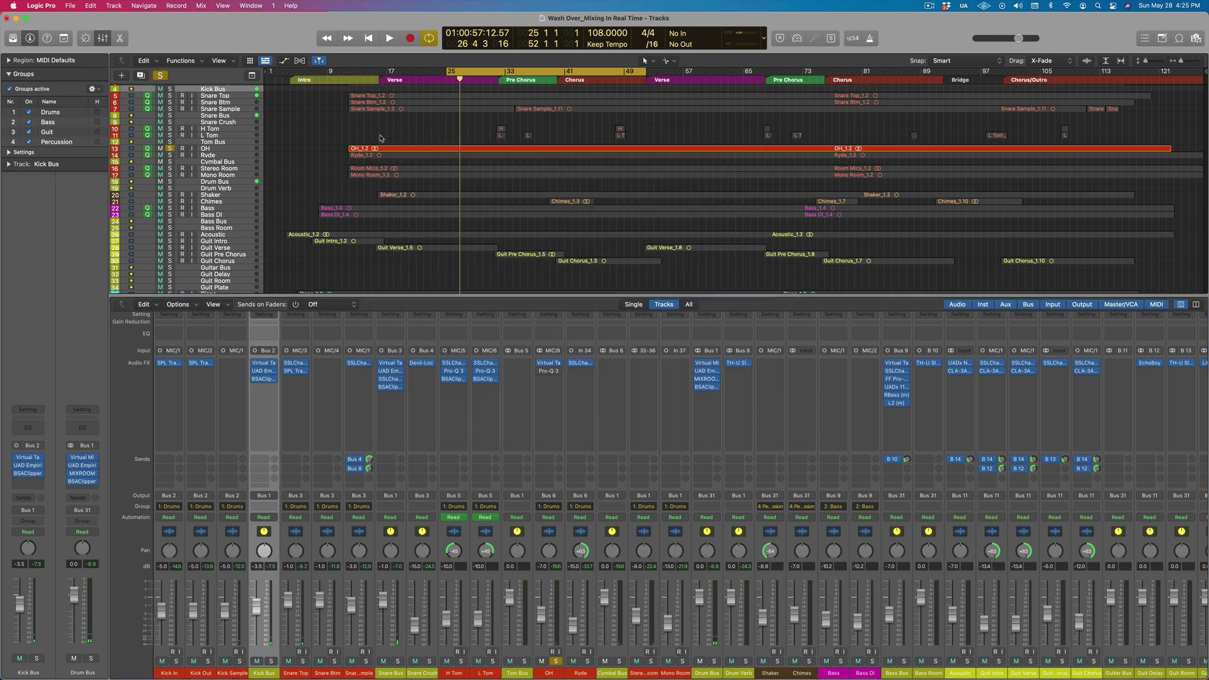
click(550, 364)
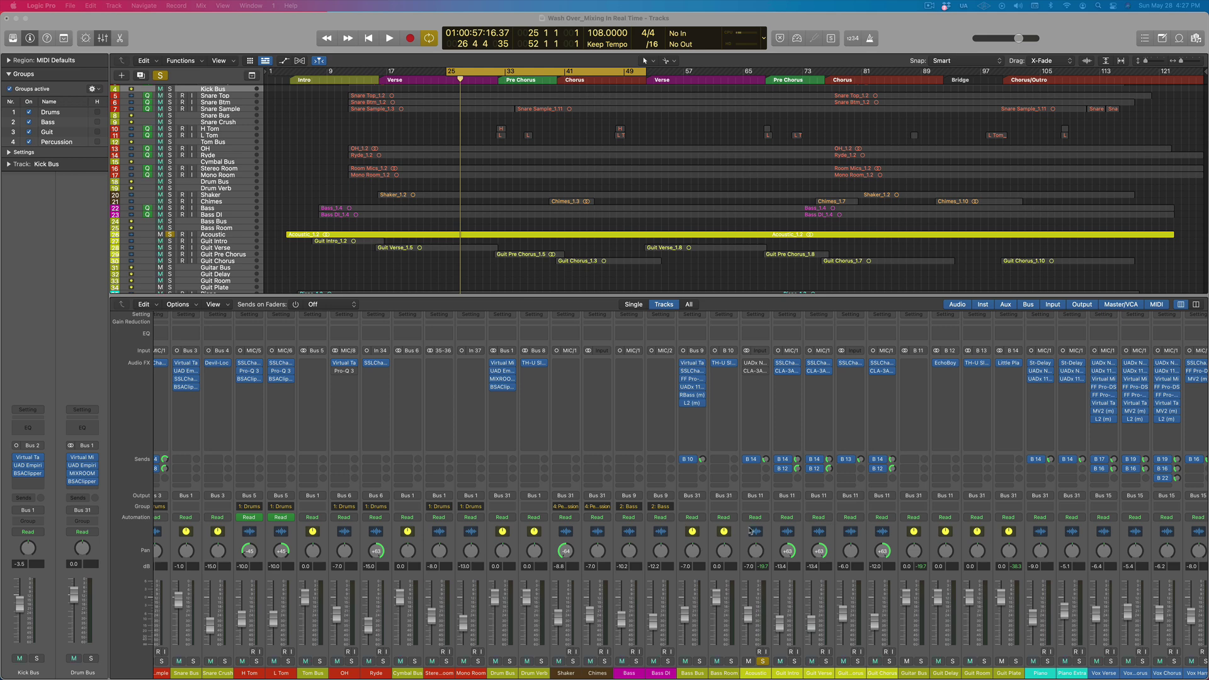
- Play the soloed Acoustic track from bar 25
scroll(781, 526, right, 2)
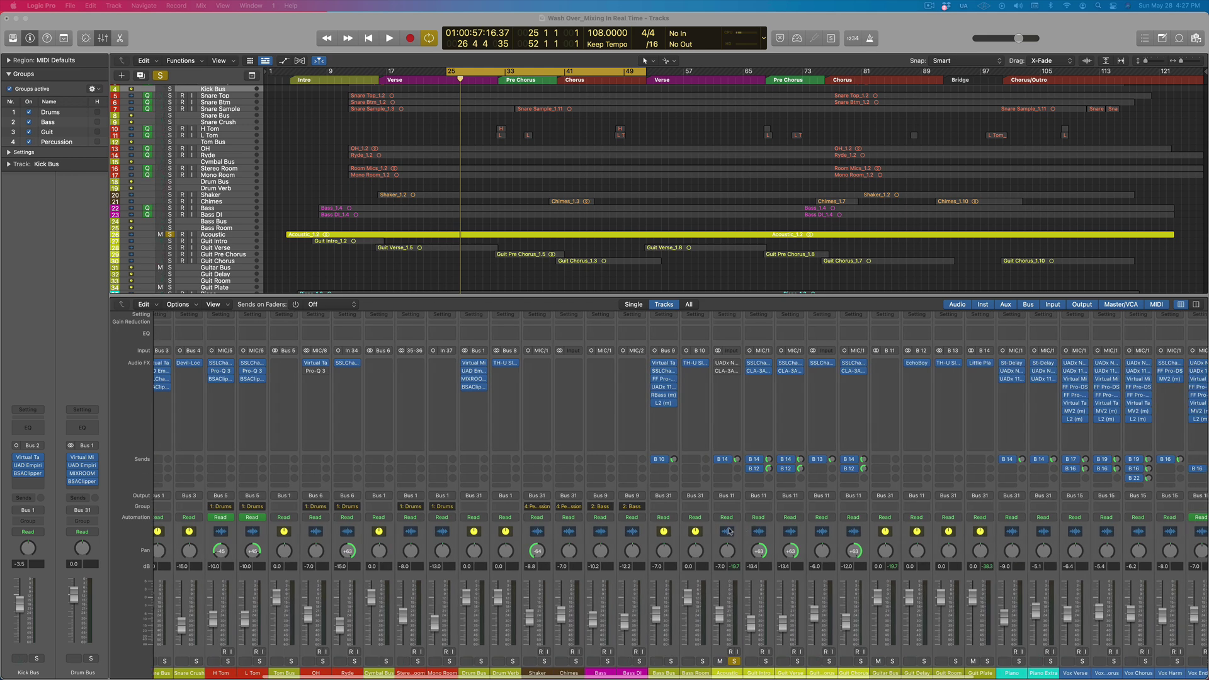
drag(463, 74, 446, 75)
key(space)
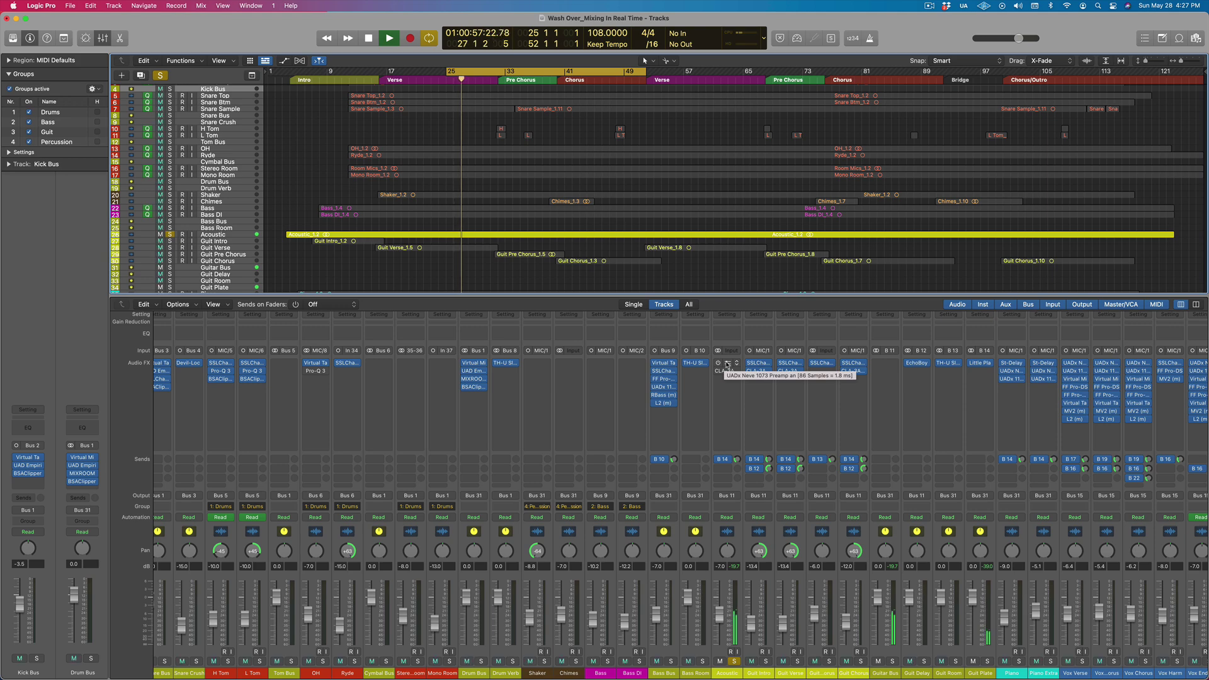
- Enable the Neve 1073 preamp on the Acoustic track and compare the sound using its power switch
key(space)
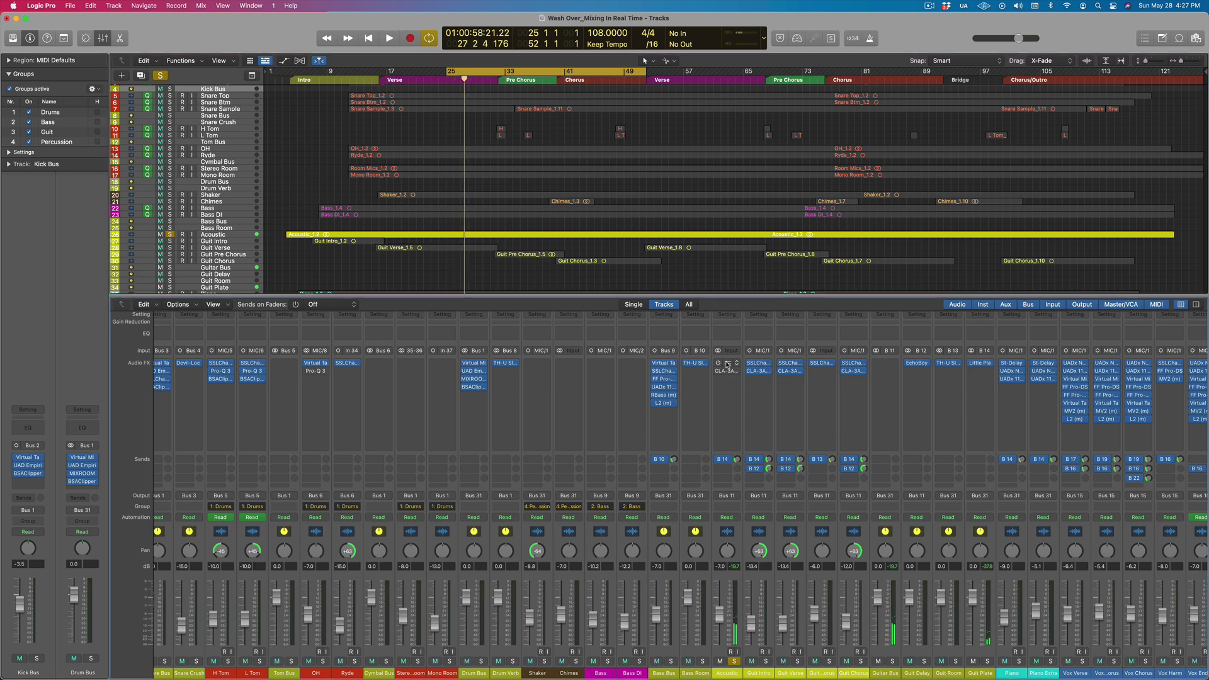
click(728, 364)
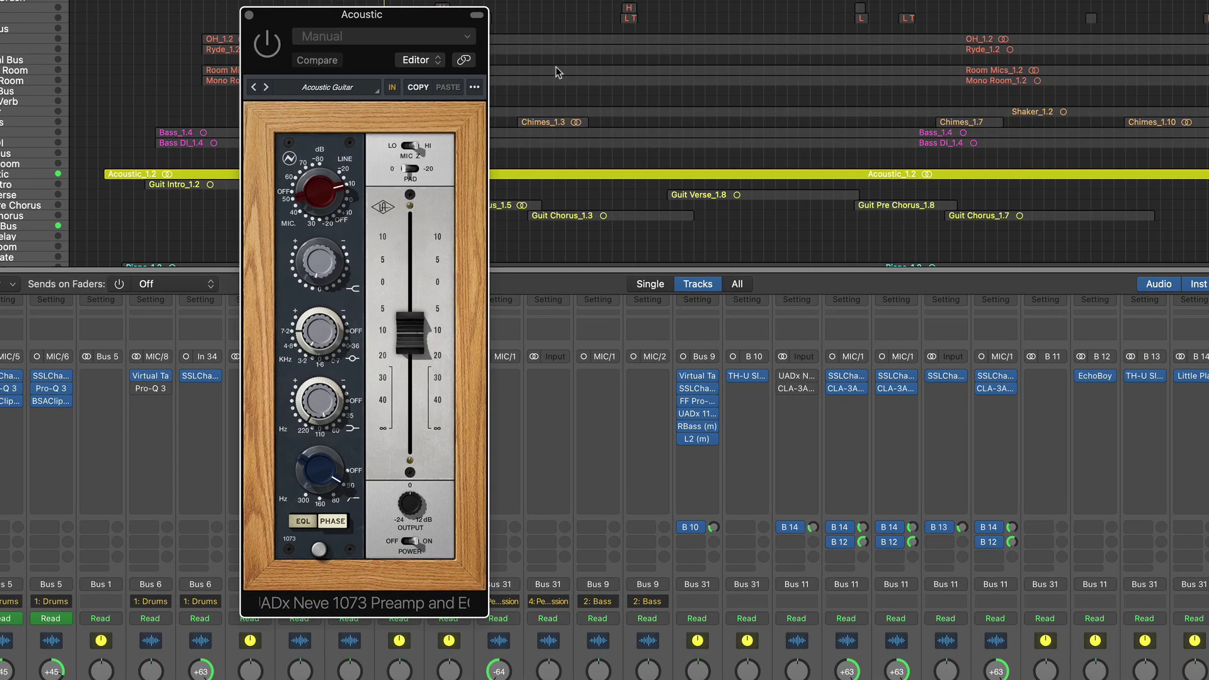
click(267, 44)
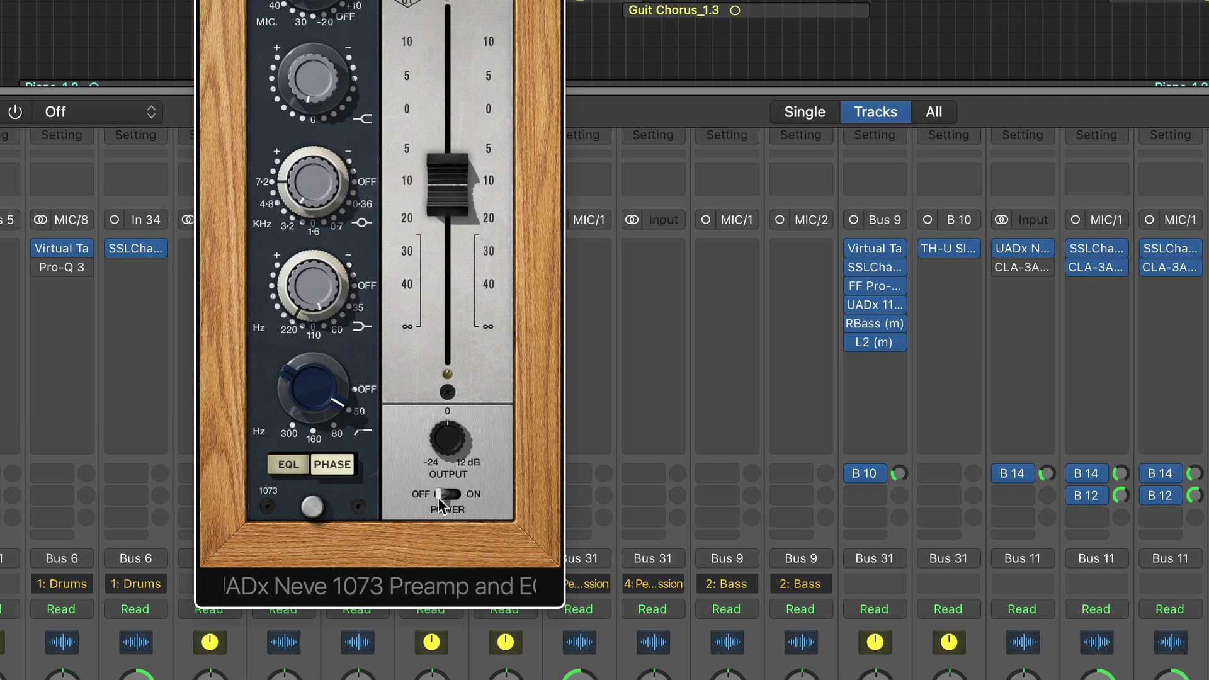
click(416, 497)
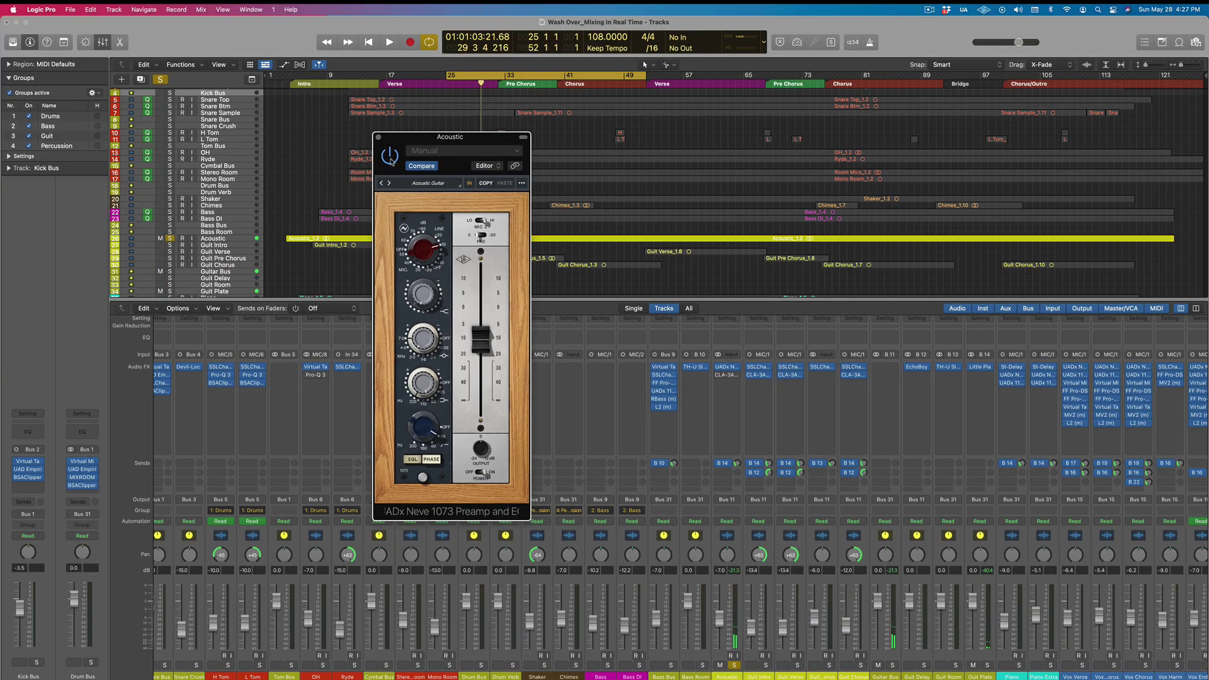
click(378, 137)
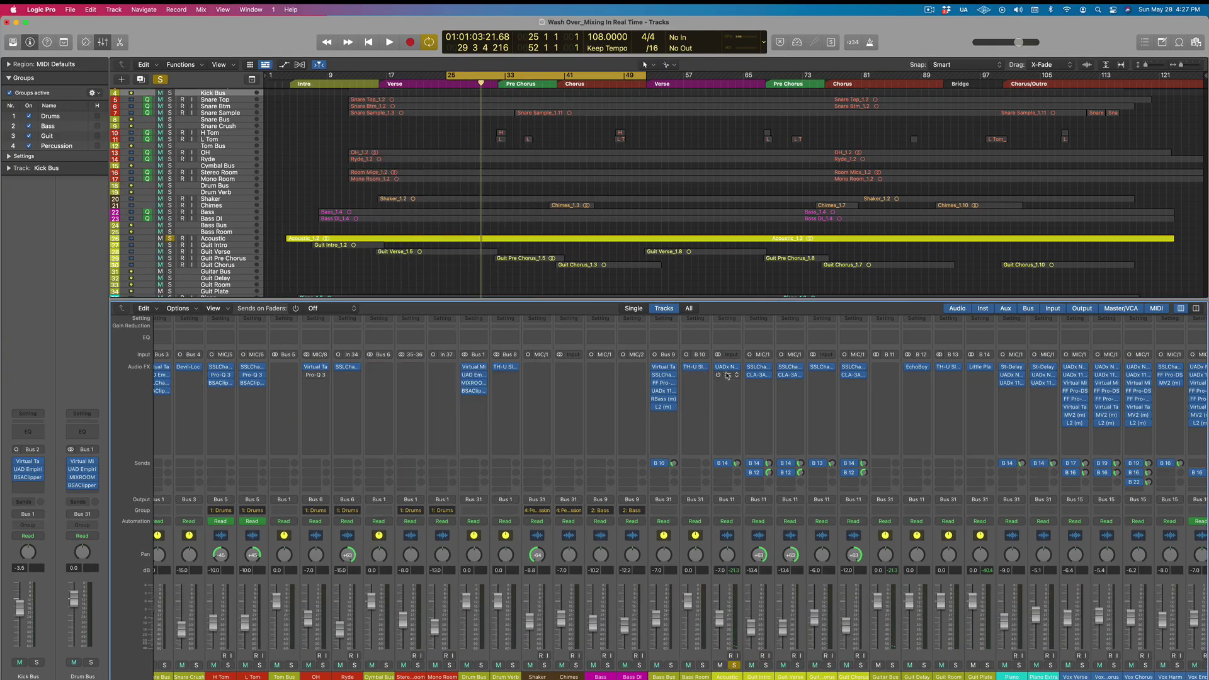
- Enable the CLA-3A compressor on the Acoustic track and audition it from bar 25
click(728, 376)
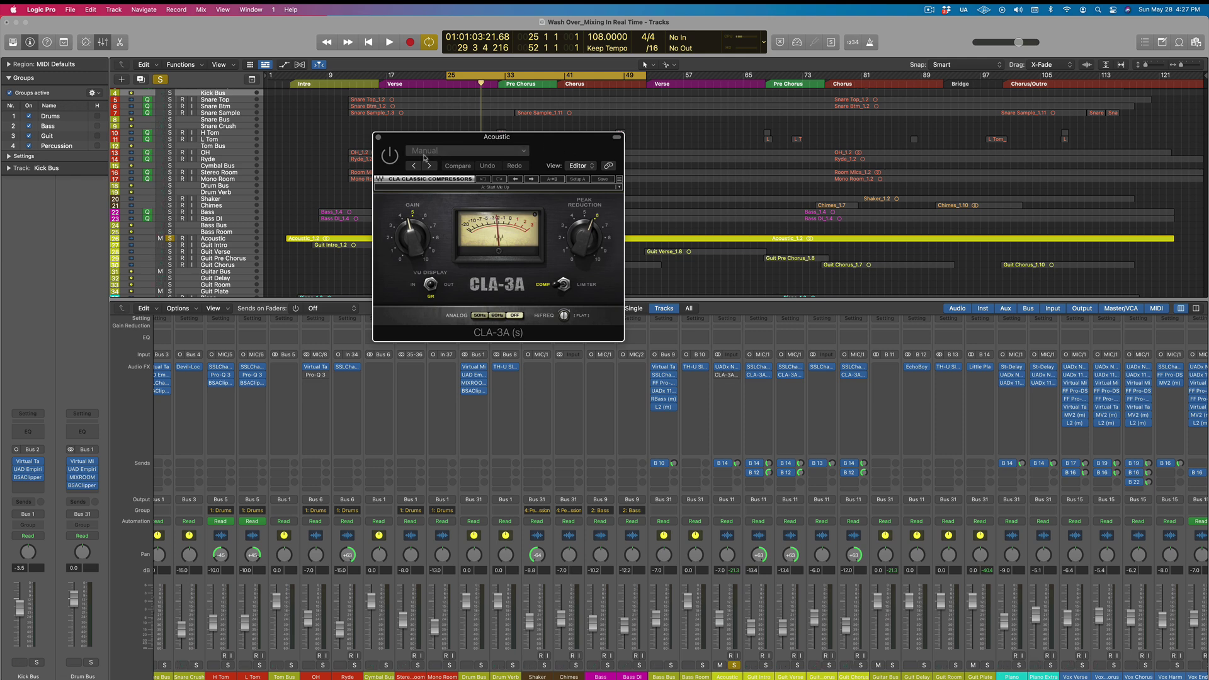
click(393, 156)
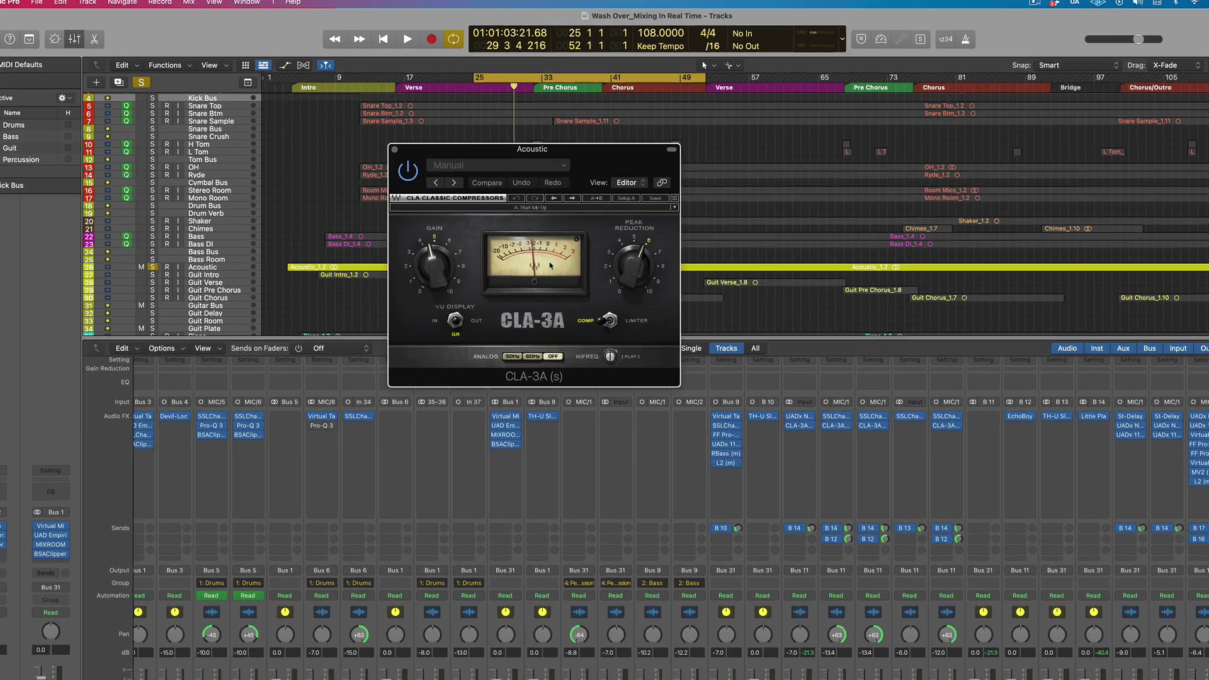
key(space)
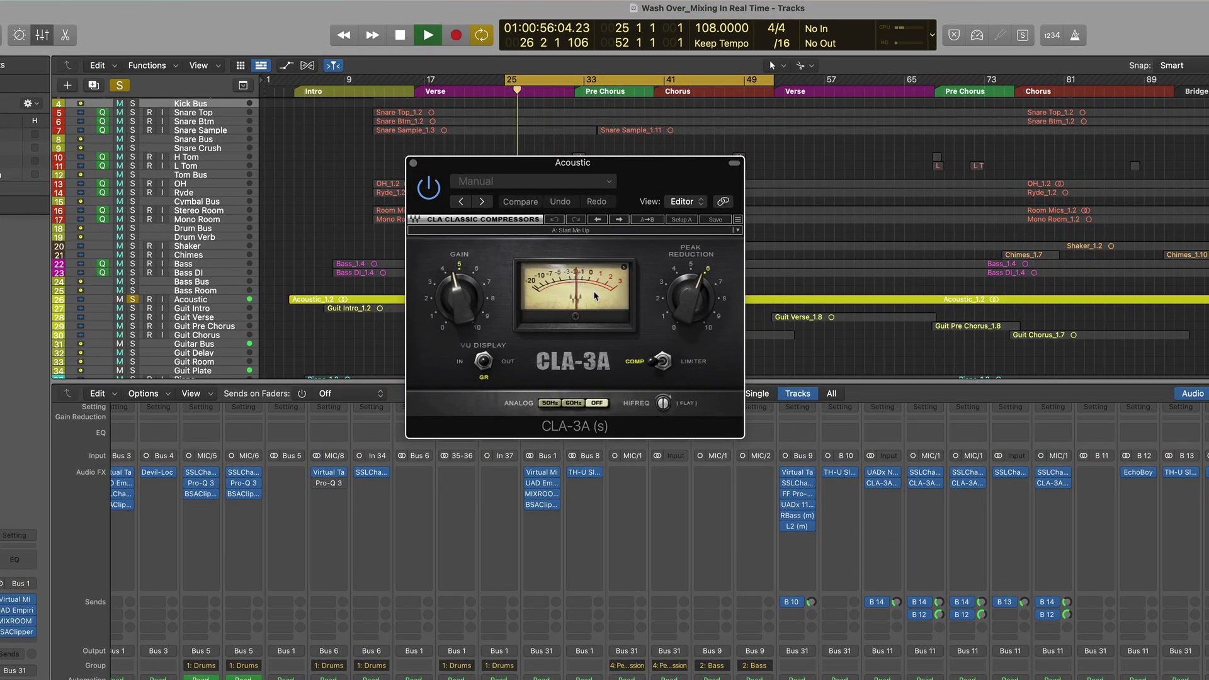
key(space)
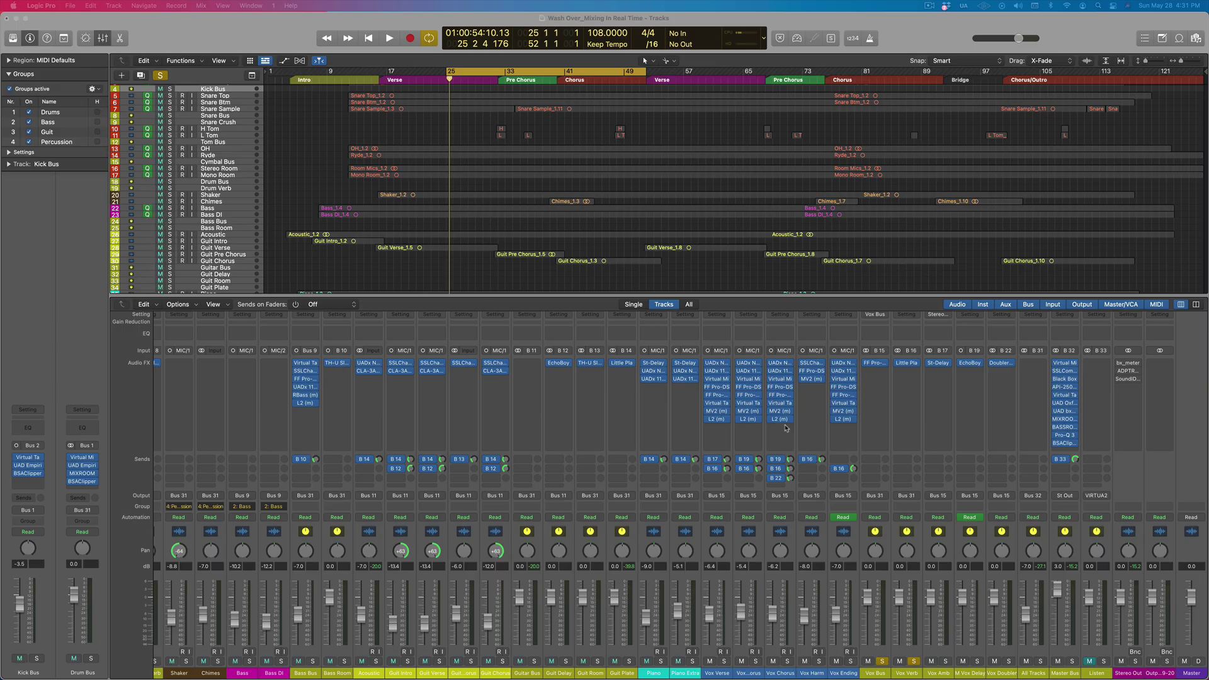
- Review the Neve 1073 preamp and the Revival module in the Virtual Mix Rack on the Vox Verse track
click(718, 365)
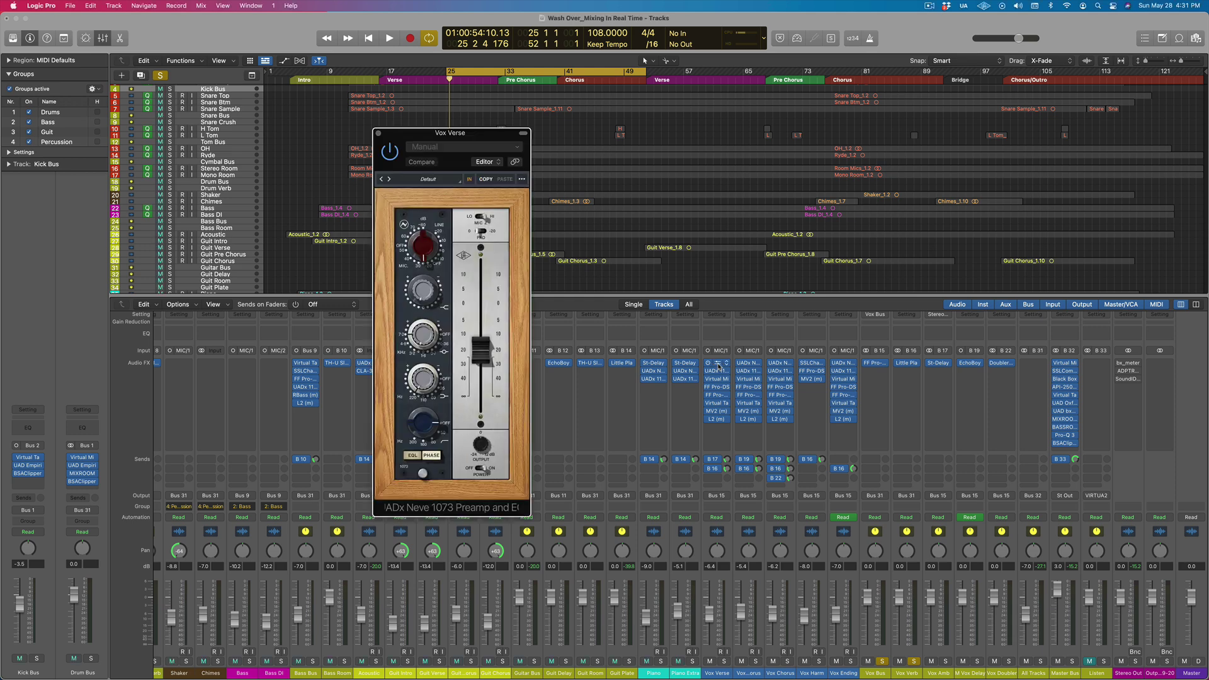
click(378, 133)
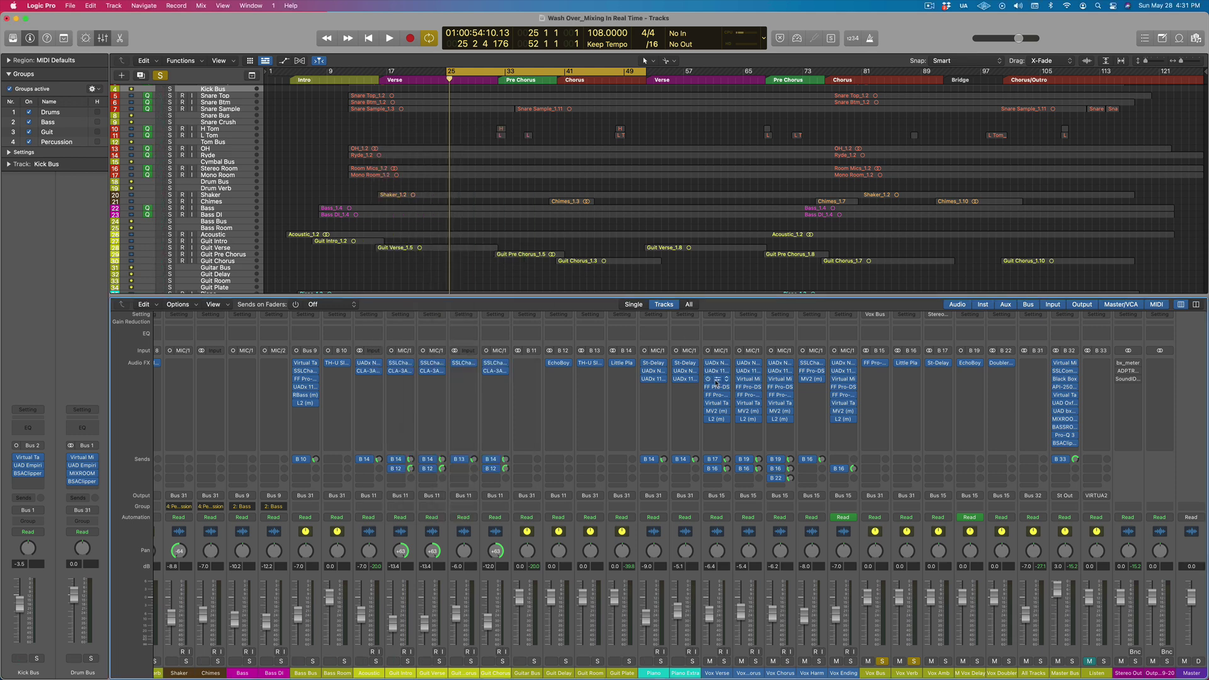
click(716, 380)
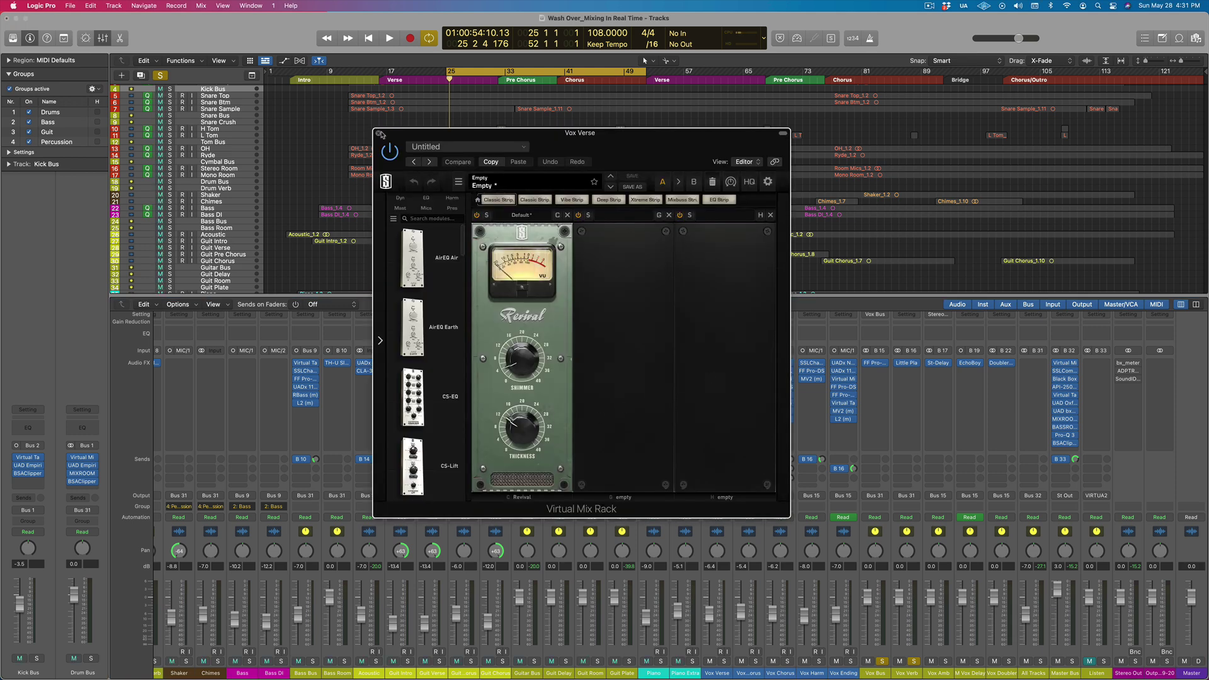
click(380, 133)
- Inspect the Virtual Tape Machines on Vox Verse while the vocals play, closing it after stopping playback
click(717, 403)
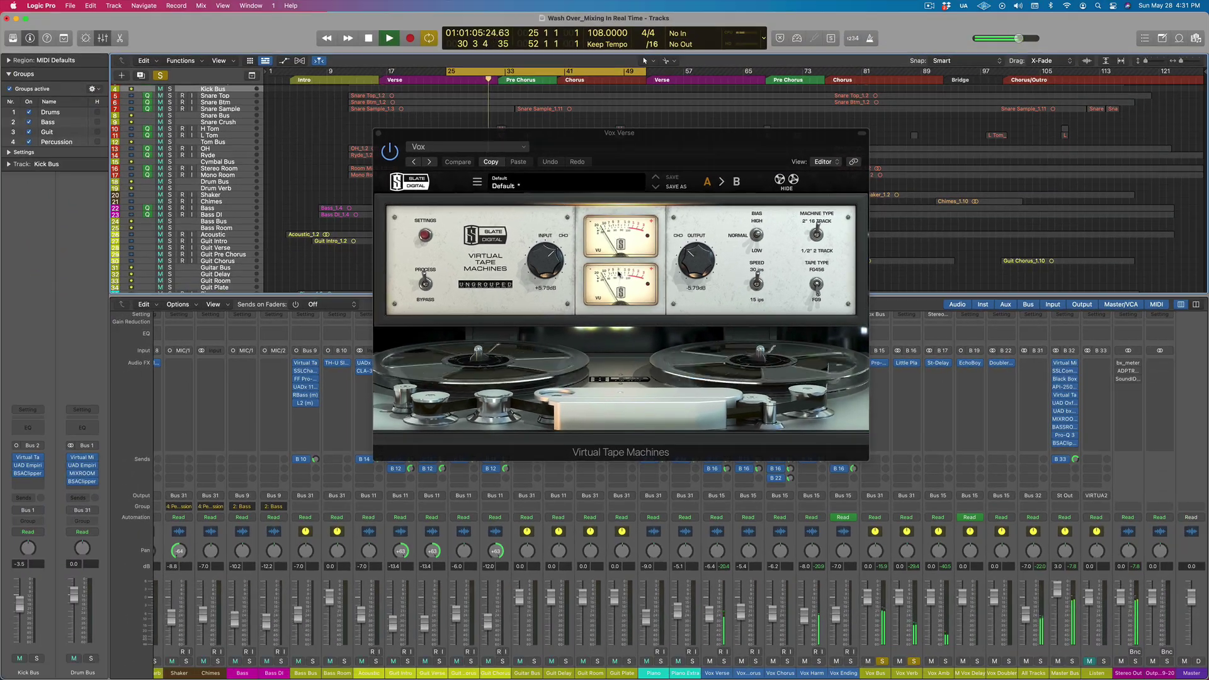
key(space)
key(super+w)
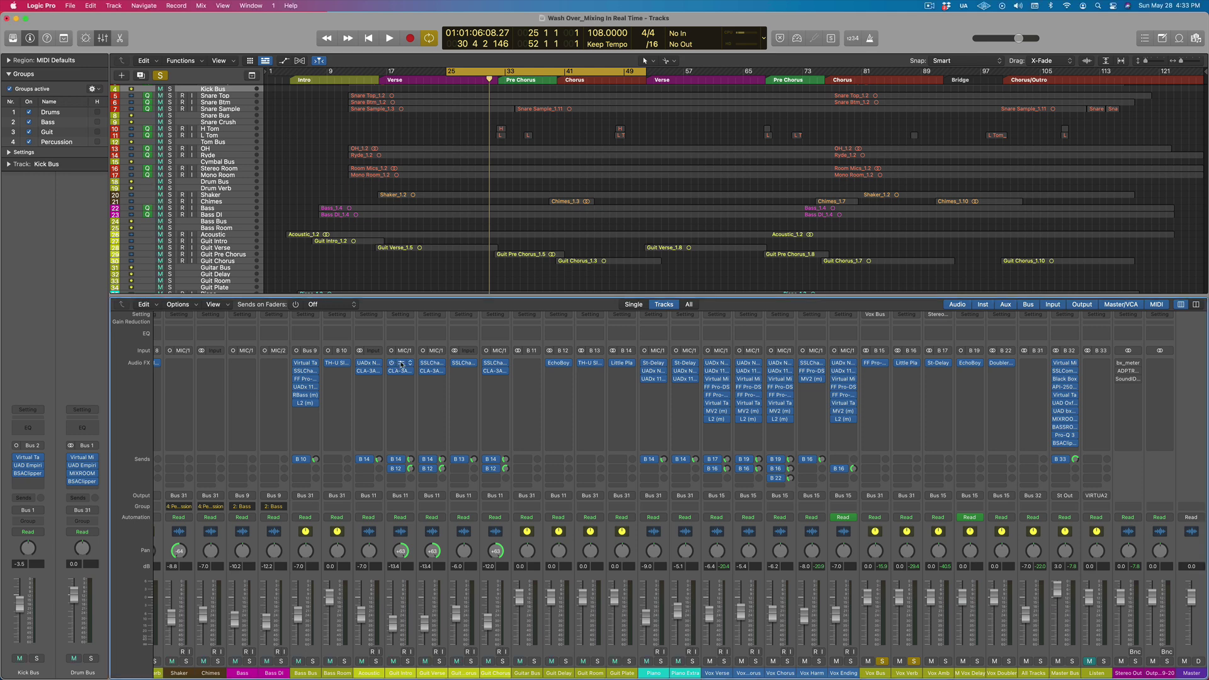
- Check the first insert on Guit Intro and the UADx 1176 Rev A Compressor on Vox Verse, closing each
click(401, 364)
click(379, 134)
click(712, 371)
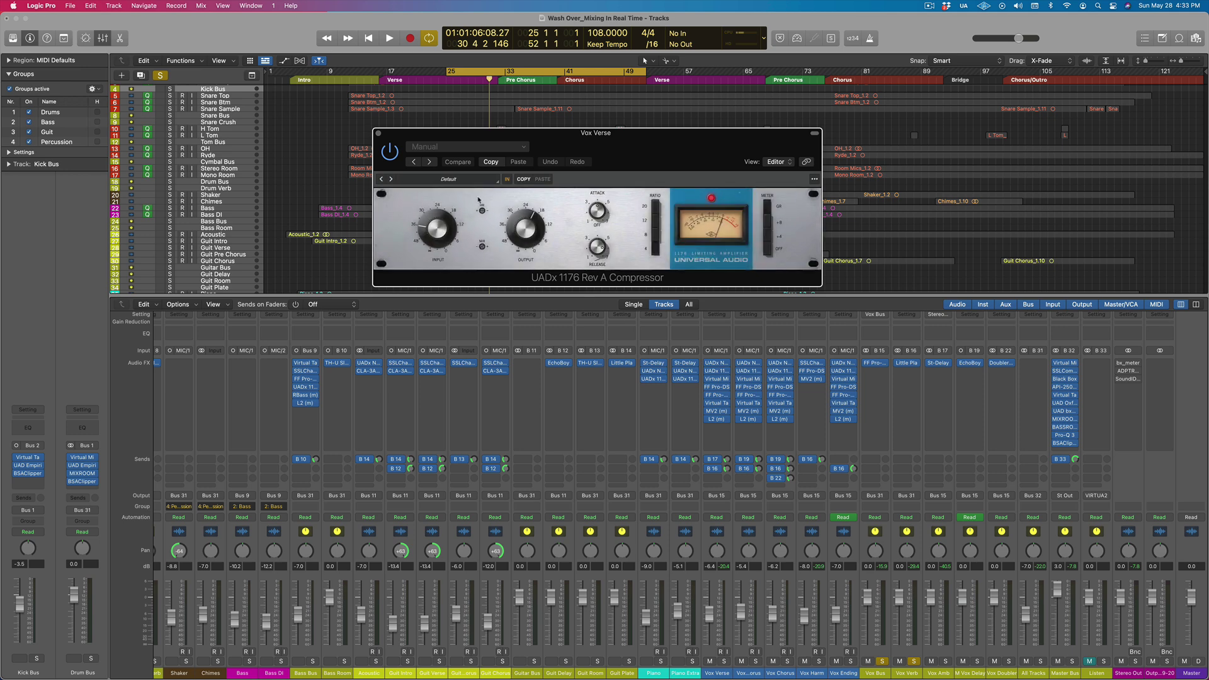
click(379, 134)
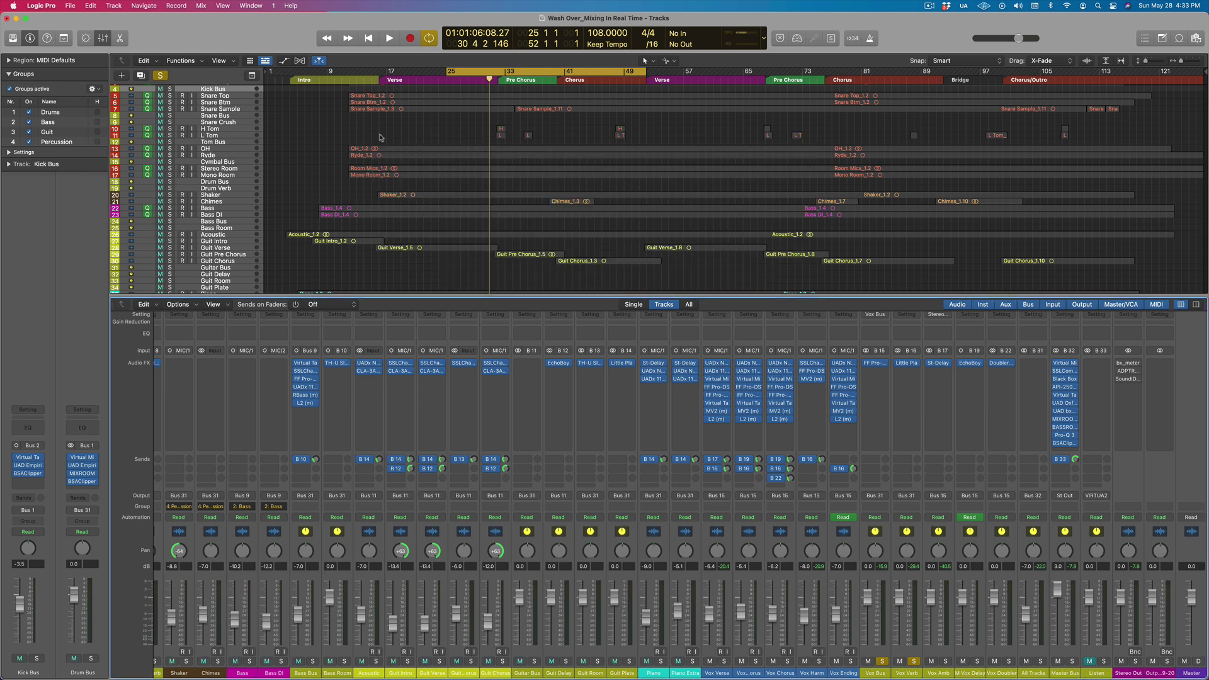